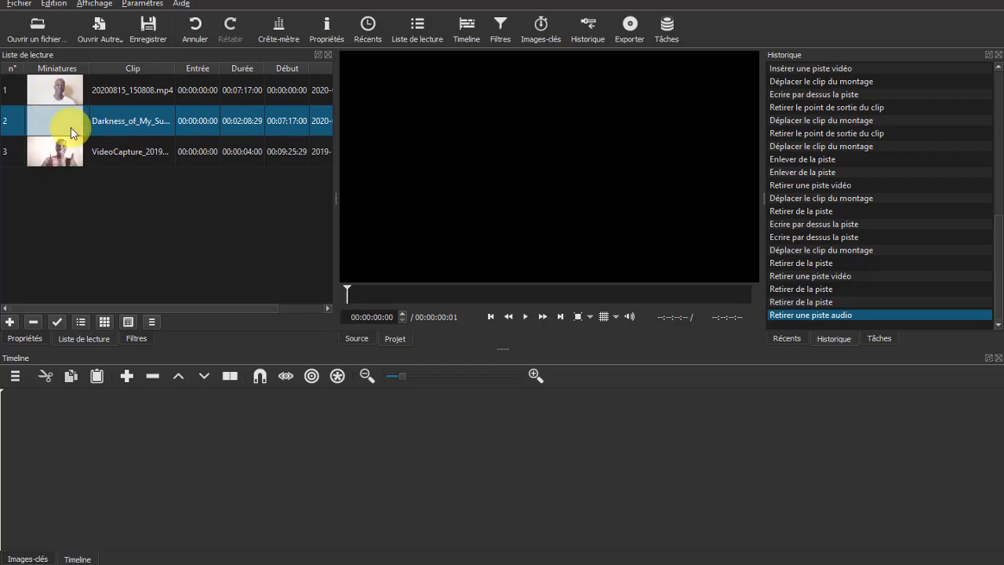
- Add a video track and place 20200815_150808.mp4 from the playlist on it, starting at about 54 seconds
{"action": "left_click", "coordinate": [15, 377]}
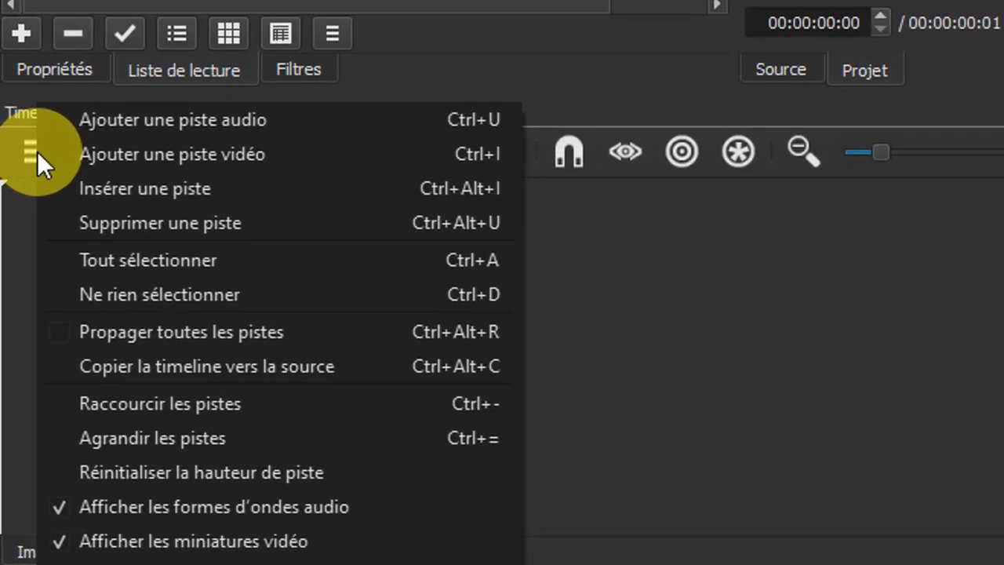
{"action": "left_click", "coordinate": [170, 154]}
{"action": "left_click", "coordinate": [154, 298]}
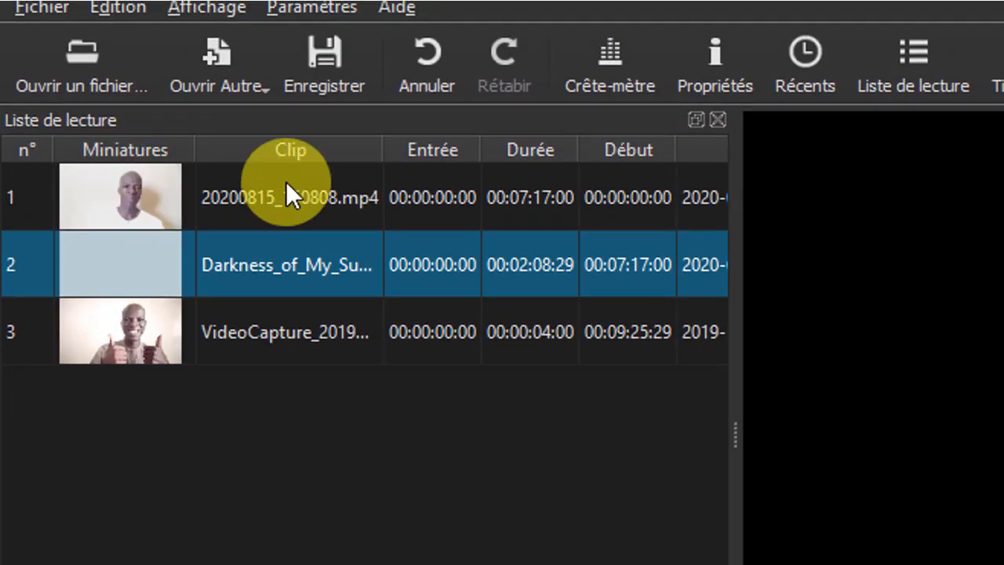
{"action": "left_click_drag", "start_coordinate": [133, 202], "coordinate": [389, 299]}
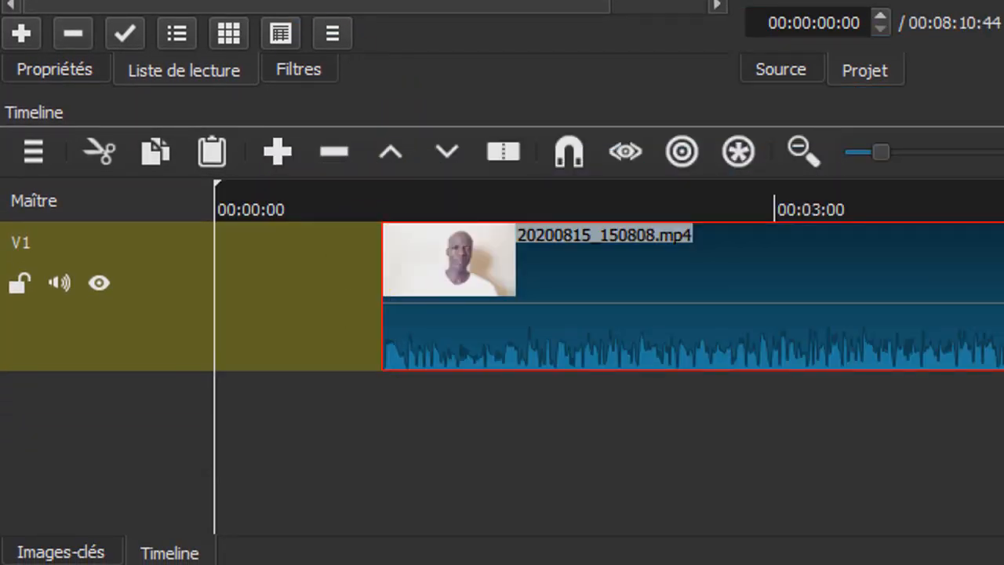
- Add an audio track and place Darkness_of_My_Sun.mp3 from the playlist on it, starting at about 00:01:26
{"action": "left_click", "coordinate": [34, 151]}
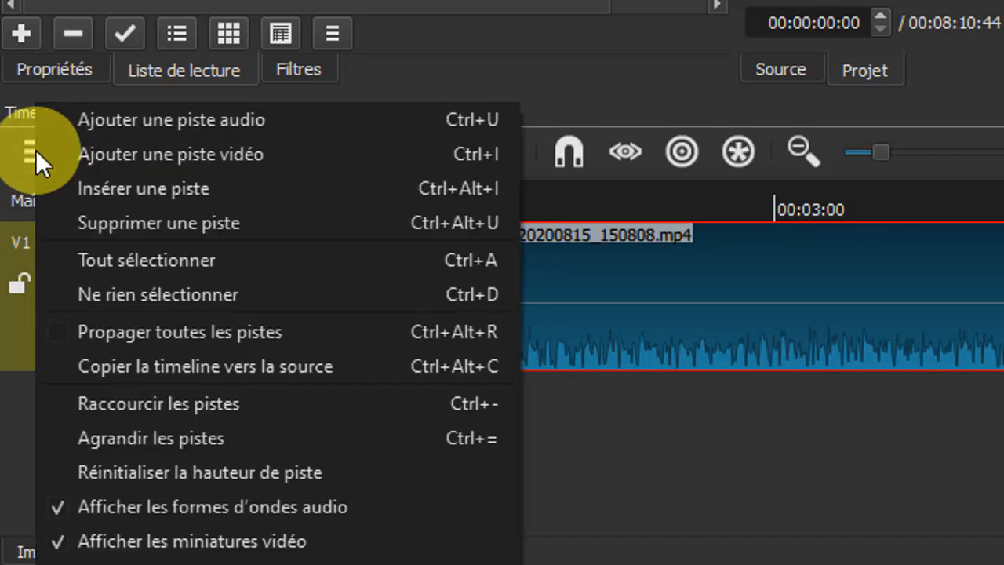
{"action": "left_click", "coordinate": [193, 122]}
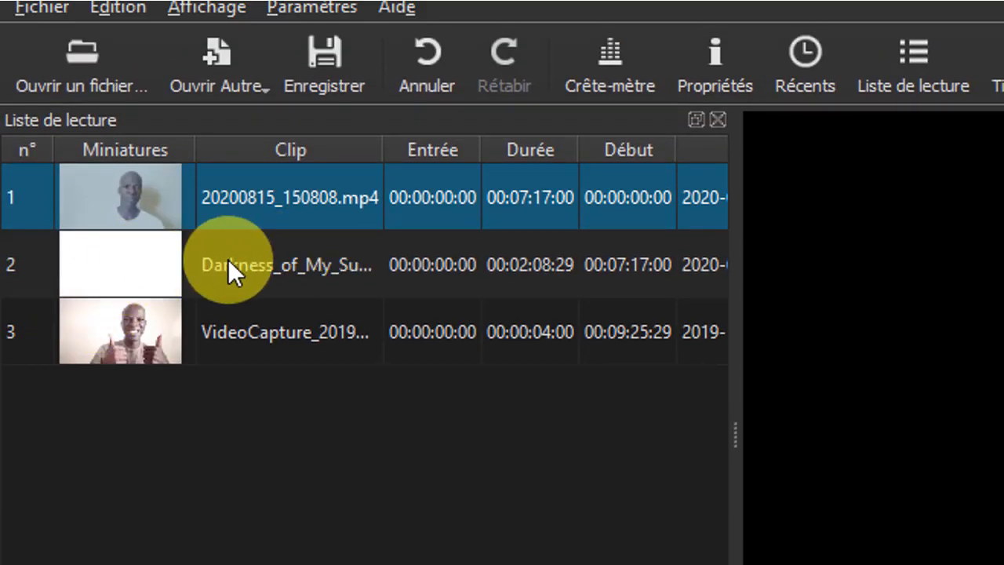
{"action": "left_click_drag", "start_coordinate": [220, 267], "coordinate": [476, 407]}
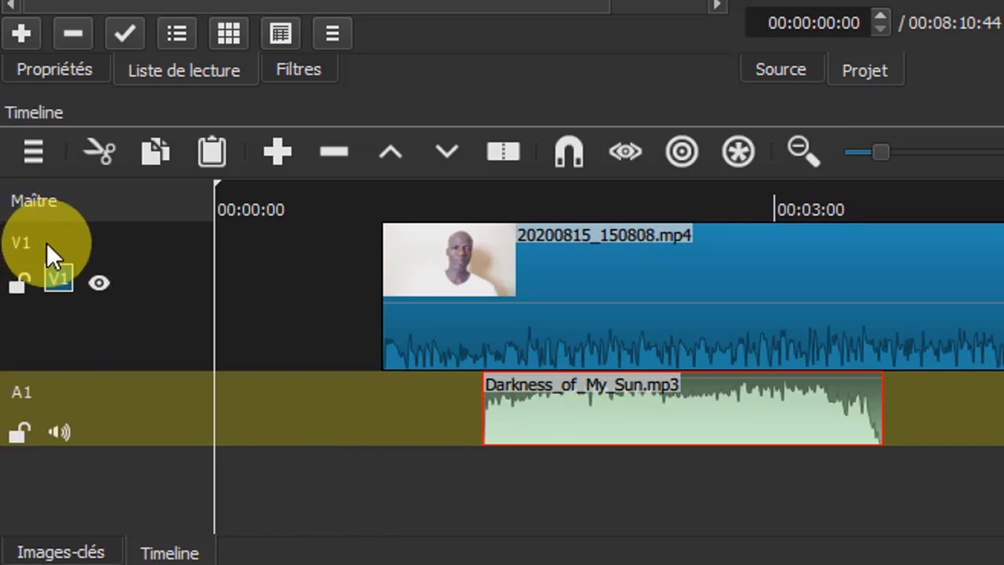
- Add a second video track and place VideoCapture_20191125-171028.jpg from the playlist on it, starting at about 00:01:19
{"action": "left_click", "coordinate": [34, 146]}
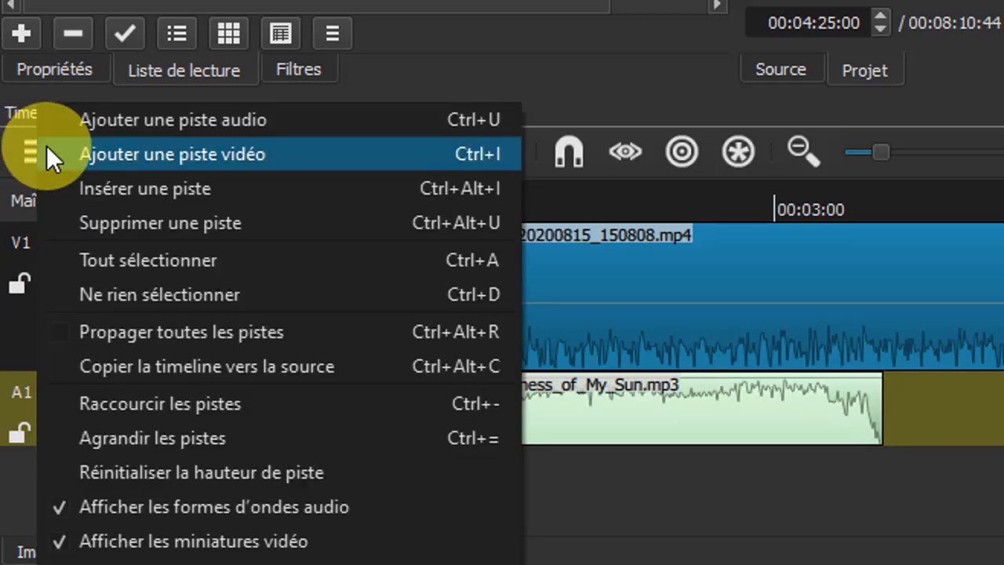
{"action": "left_click", "coordinate": [202, 153]}
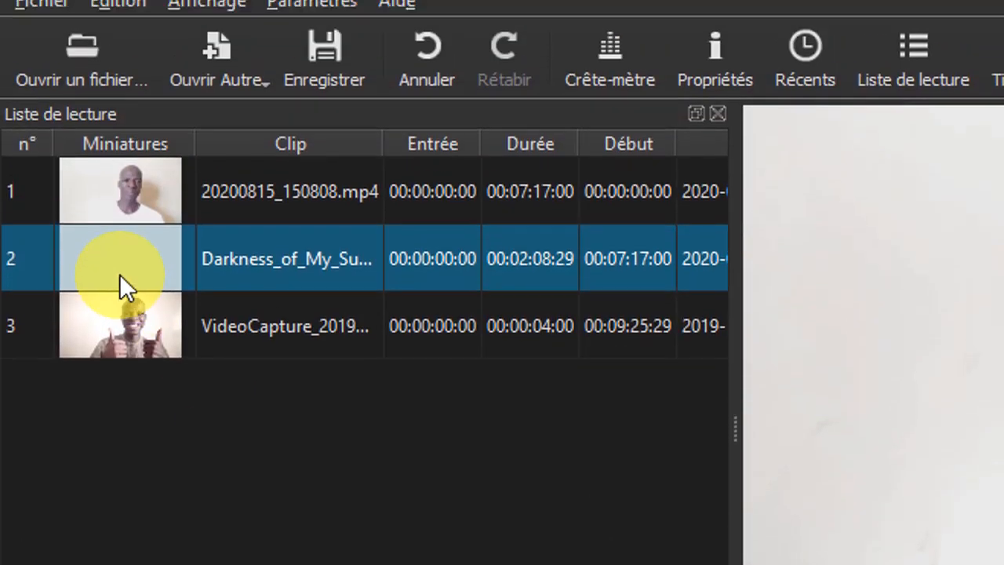
{"action": "left_click_drag", "start_coordinate": [115, 336], "coordinate": [463, 277]}
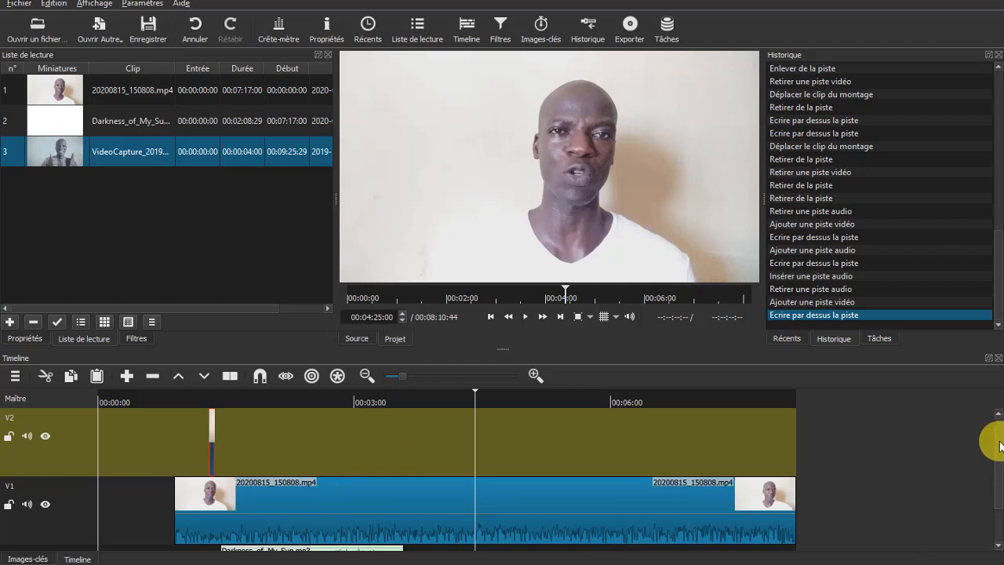
- Reduce the height of the timeline tracks so that V2, V1 and A1 all fit in view
{"action": "mouse_move", "coordinate": [997, 431]}
{"action": "left_mouse_down"}
{"action": "mouse_move", "coordinate": [1001, 474]}
{"action": "mouse_move", "coordinate": [997, 421]}
{"action": "mouse_move", "coordinate": [998, 477]}
{"action": "mouse_move", "coordinate": [993, 426]}
{"action": "left_mouse_up"}
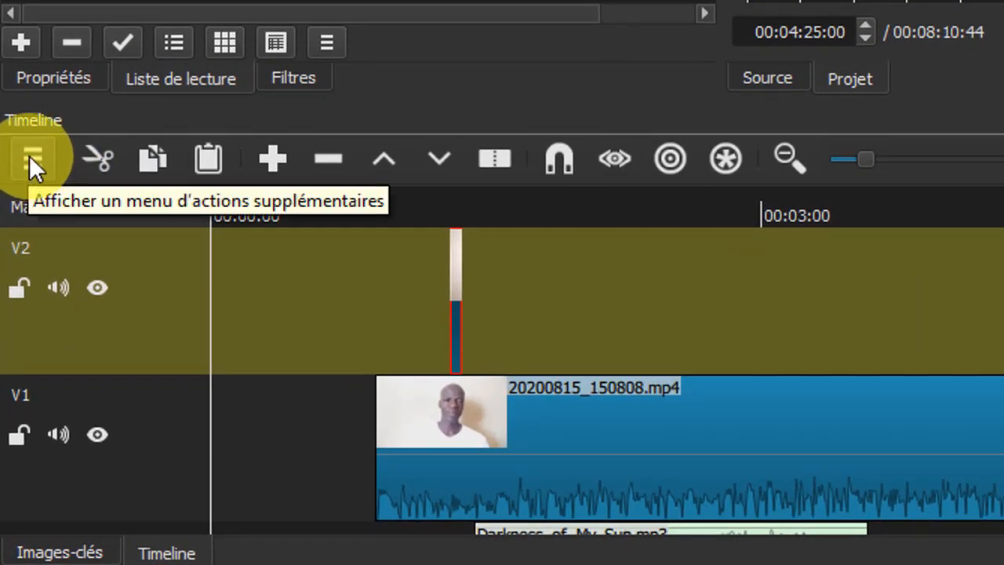
{"action": "left_click", "coordinate": [29, 156]}
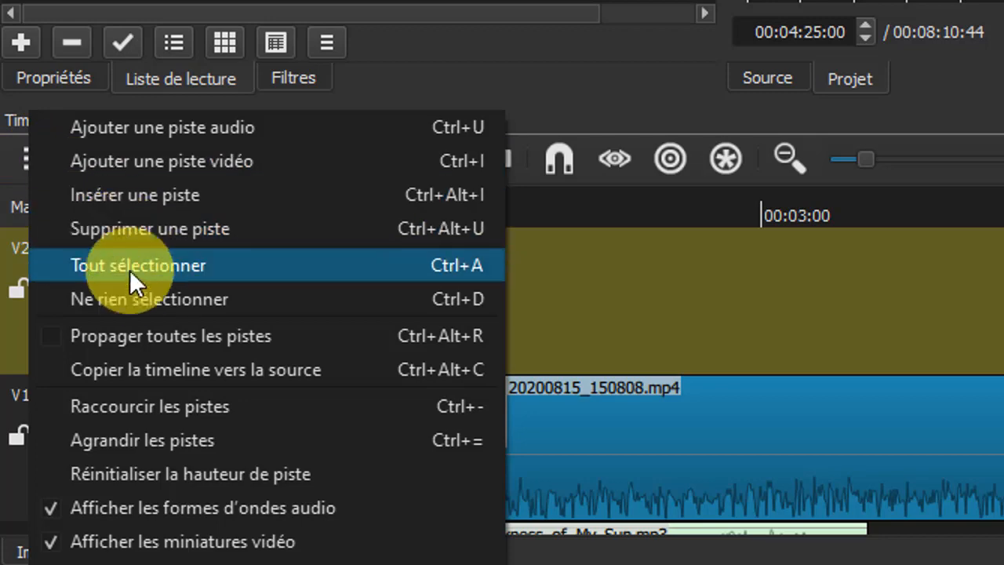
{"action": "left_click", "coordinate": [160, 408]}
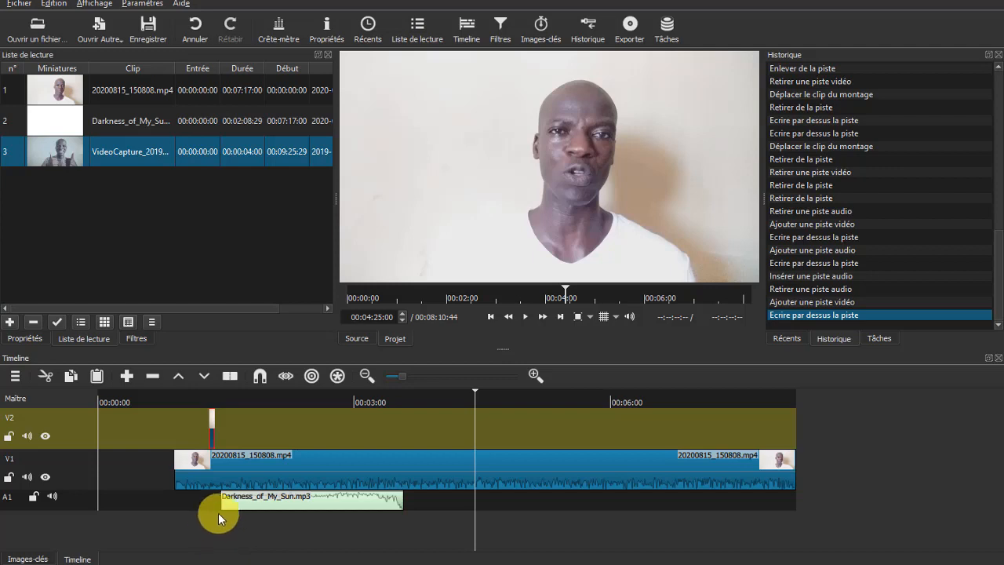
- Move the Darkness_of_My_Sun.mp3 clip on track A1 slightly earlier, to about 00:01:20
{"action": "left_click", "coordinate": [414, 511]}
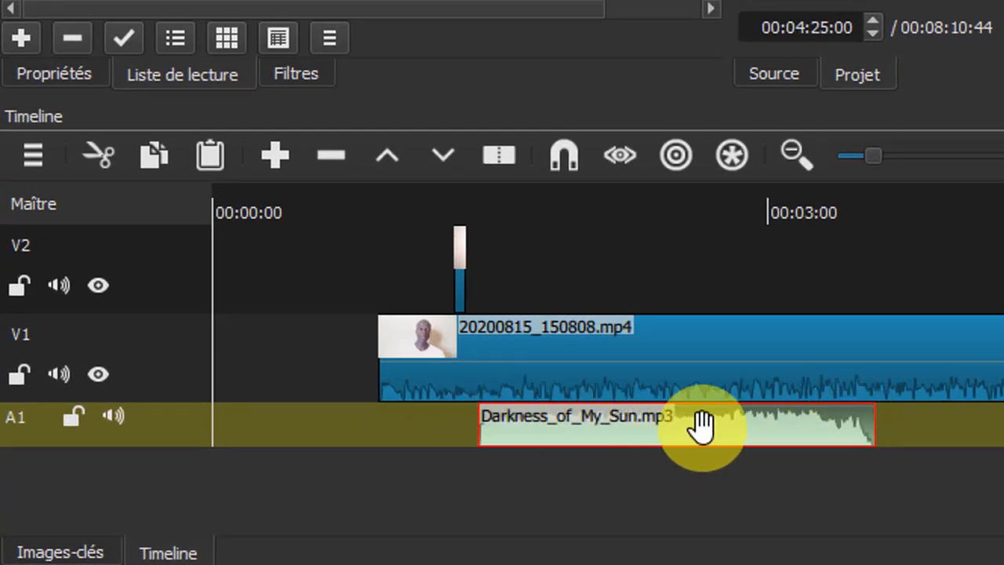
{"action": "mouse_move", "coordinate": [702, 424]}
{"action": "left_mouse_down"}
{"action": "mouse_move", "coordinate": [856, 426]}
{"action": "mouse_move", "coordinate": [686, 426]}
{"action": "left_mouse_up"}
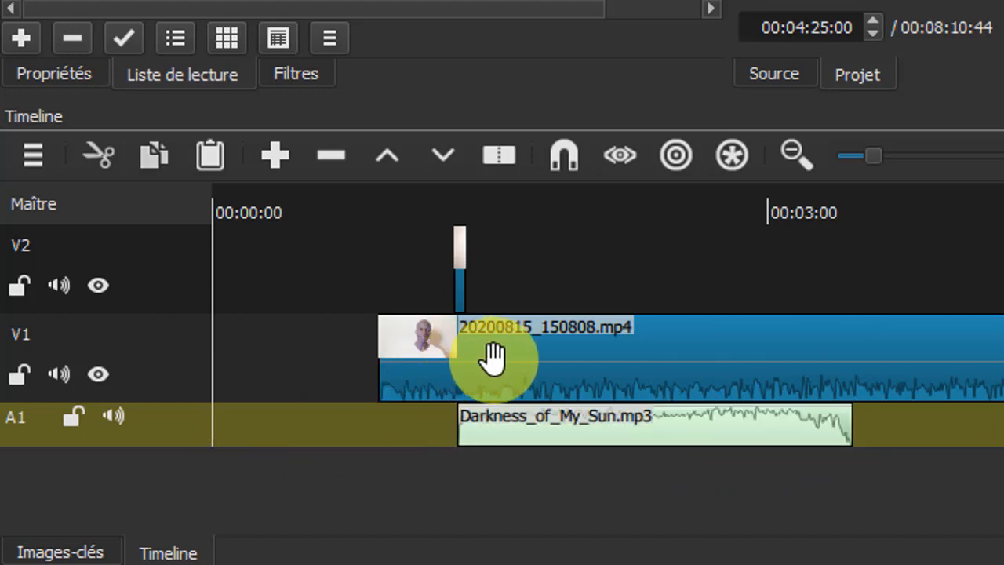
{"action": "left_click", "coordinate": [589, 364]}
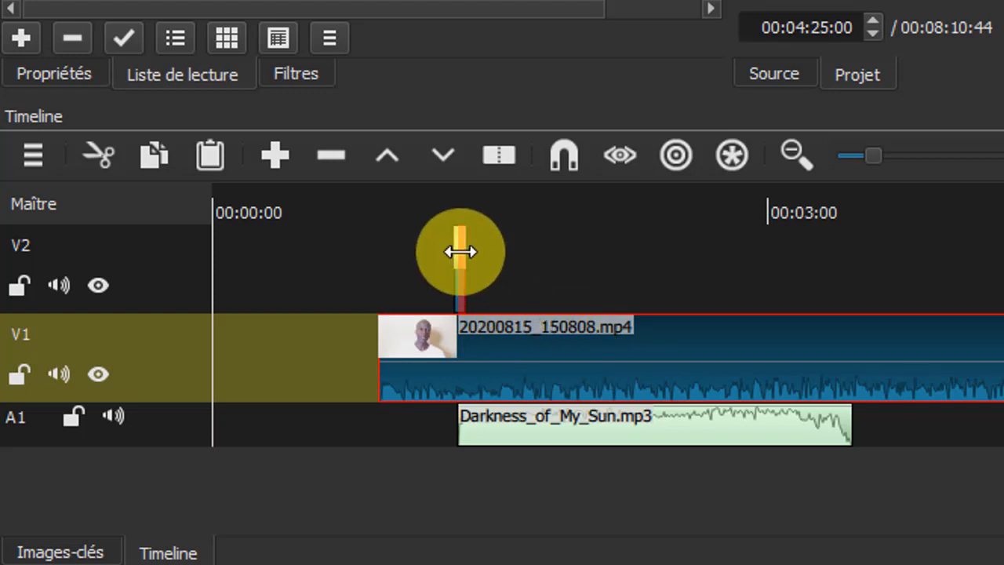
{"action": "left_click", "coordinate": [604, 272]}
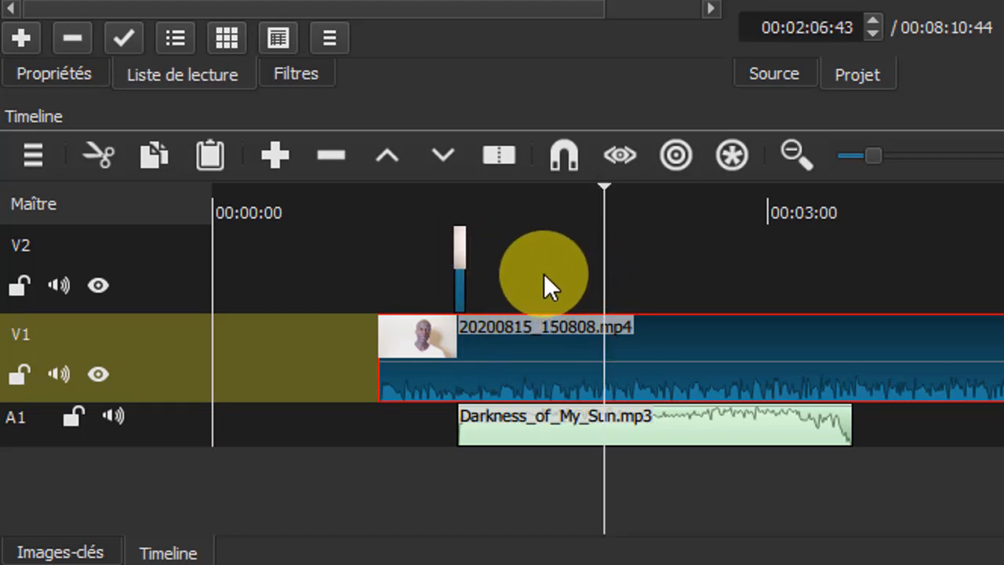
{"action": "left_click", "coordinate": [565, 441]}
- Return the playhead to the start of the timeline, preview the empty opening of the project and stop playback
{"action": "left_click", "coordinate": [251, 193]}
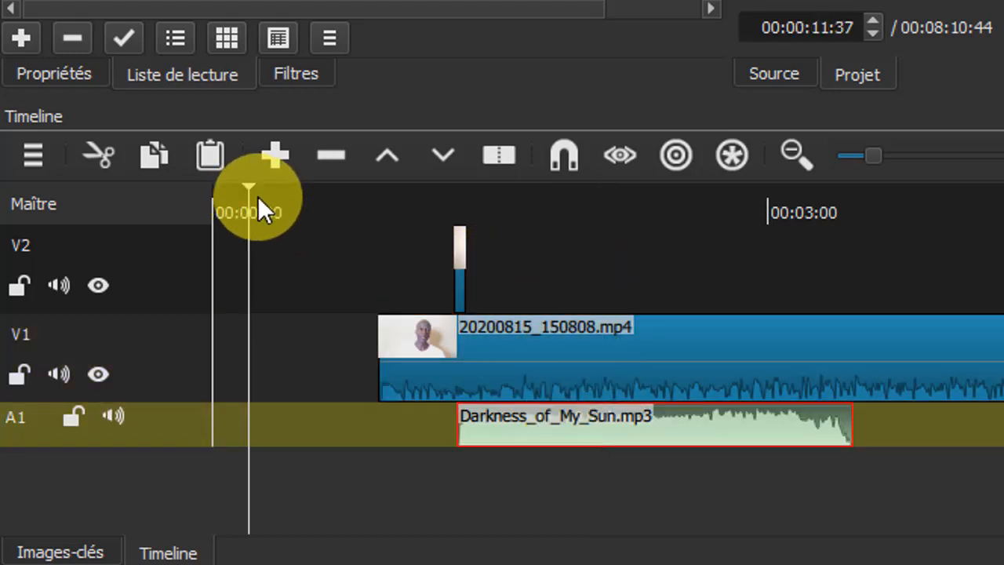
{"action": "left_click_drag", "start_coordinate": [250, 186], "coordinate": [203, 192]}
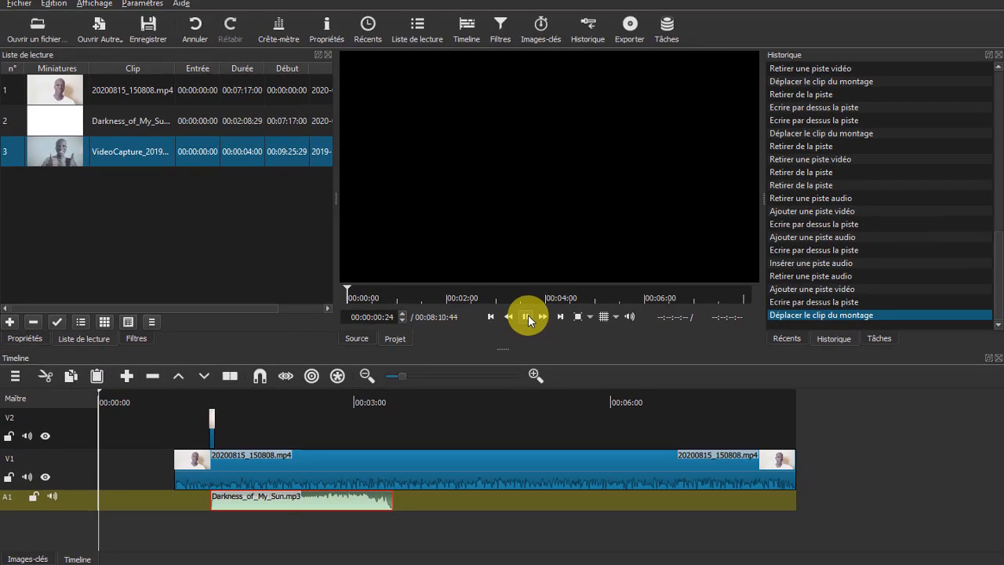
{"action": "left_click", "coordinate": [528, 315]}
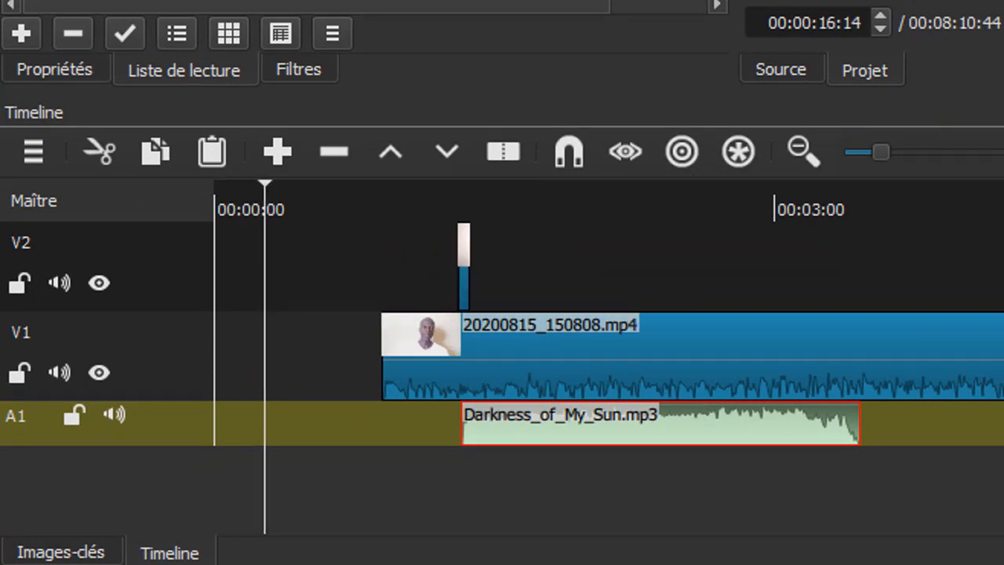
{"action": "key", "text": "space"}
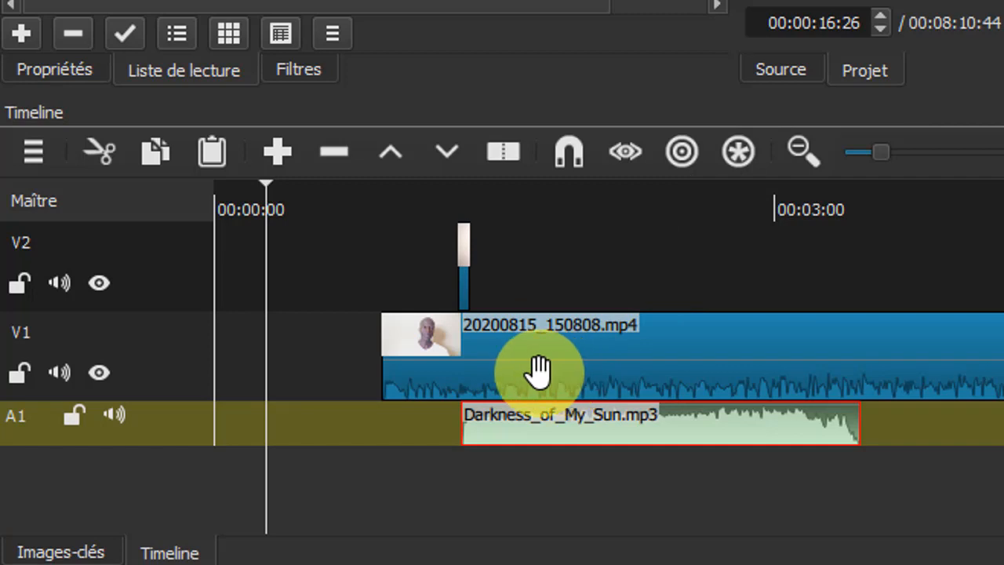
- Move the video clip on V1 and the music clip on A1 to the very start of the timeline
{"action": "left_click_drag", "start_coordinate": [538, 365], "coordinate": [424, 379]}
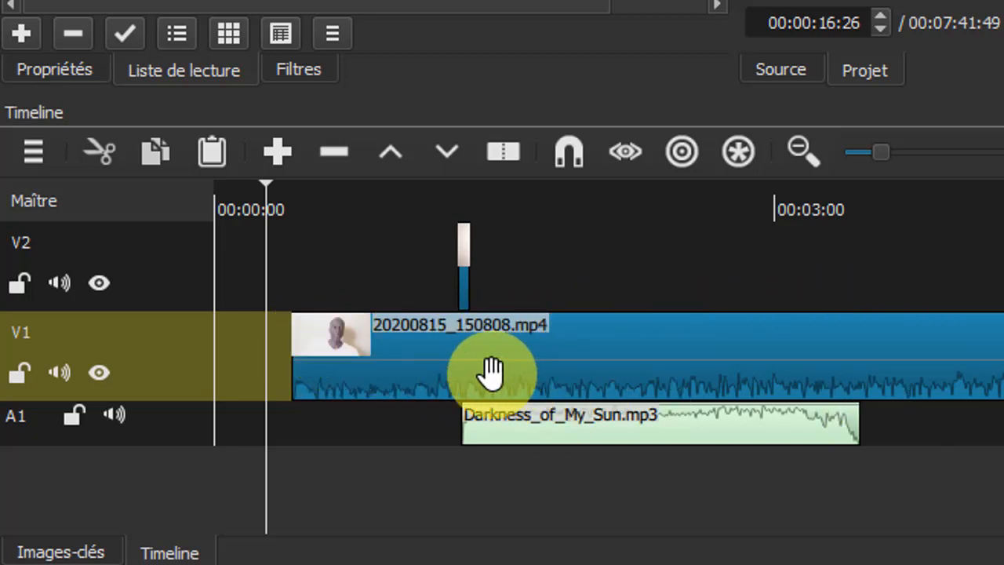
{"action": "left_click_drag", "start_coordinate": [491, 370], "coordinate": [418, 379]}
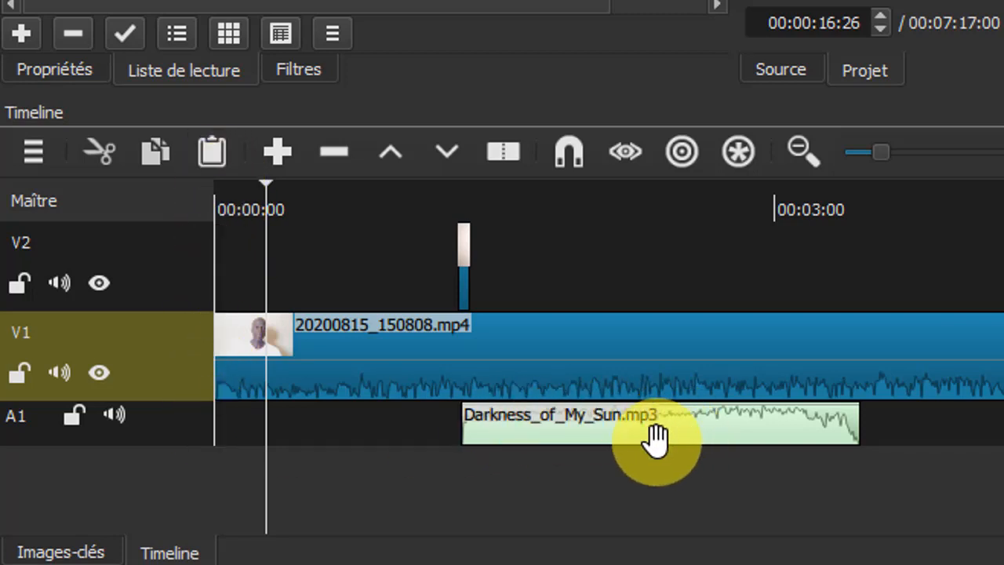
{"action": "left_click_drag", "start_coordinate": [654, 435], "coordinate": [401, 439]}
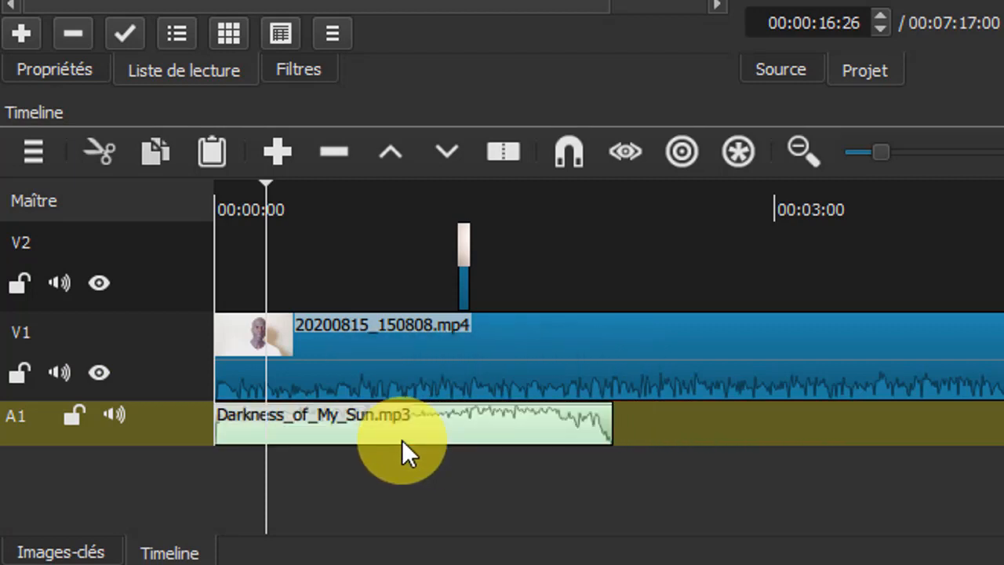
- Extend the image clip on V2 to a duration of 00:05:38:48 and move it to the start of the timeline
{"action": "left_click", "coordinate": [466, 255]}
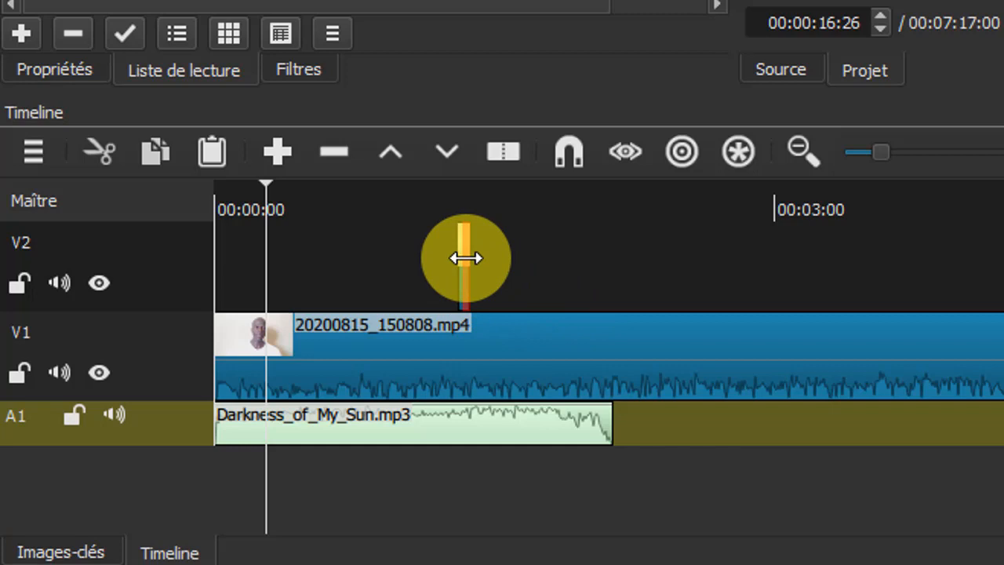
{"action": "left_click_drag", "start_coordinate": [466, 258], "coordinate": [1003, 272]}
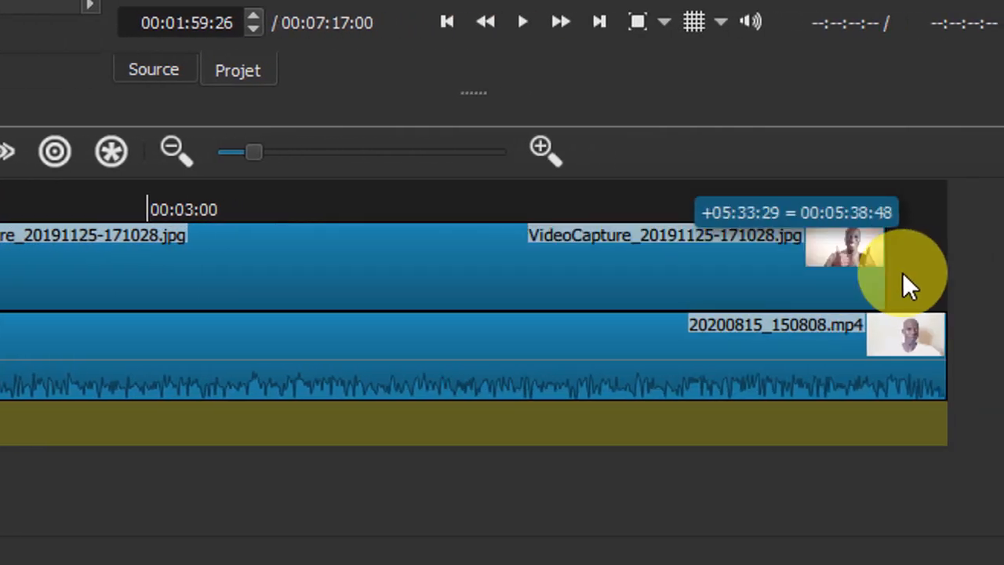
{"action": "left_click_drag", "start_coordinate": [902, 272], "coordinate": [902, 272]}
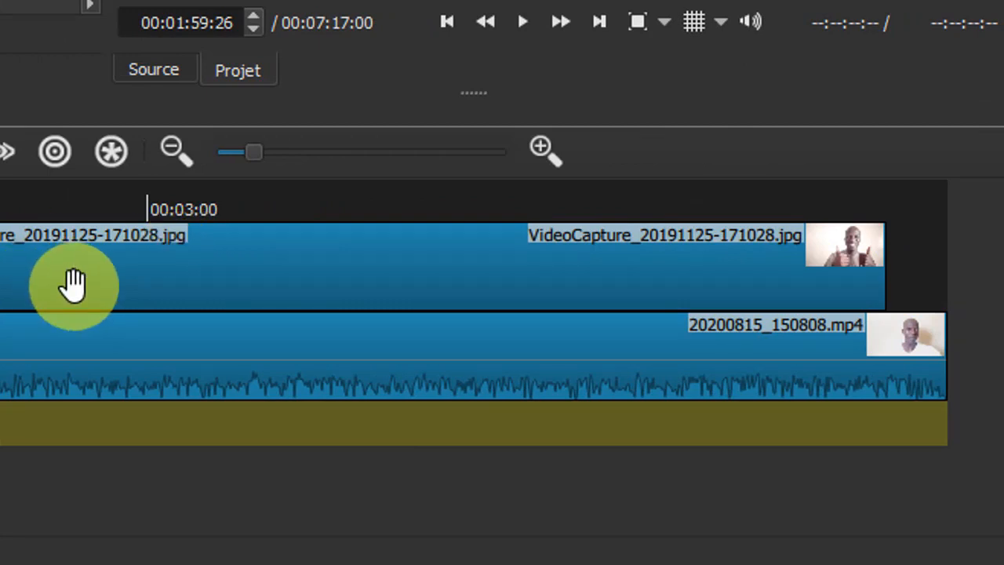
{"action": "left_click_drag", "start_coordinate": [2, 286], "coordinate": [0, 286]}
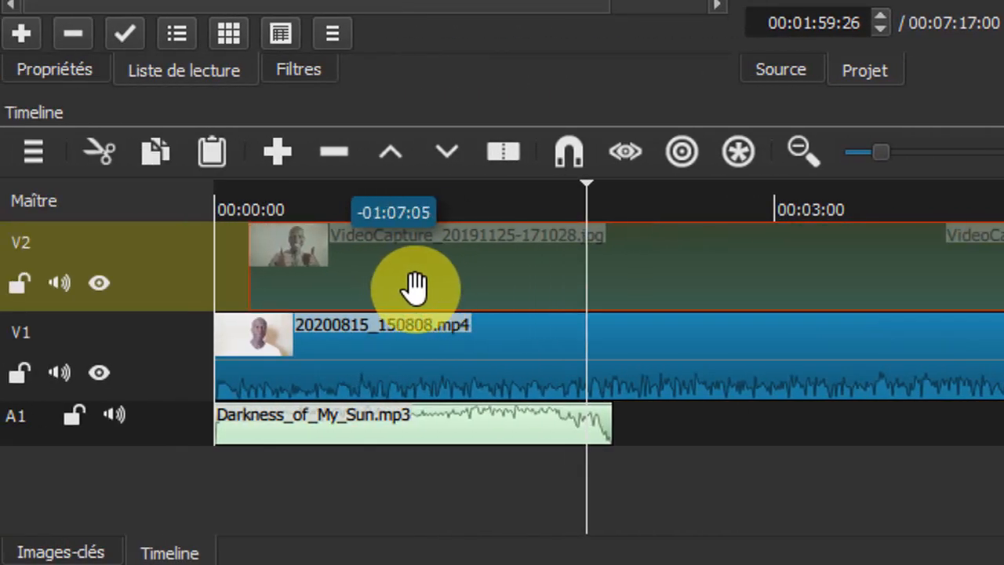
{"action": "left_click_drag", "start_coordinate": [415, 286], "coordinate": [392, 290]}
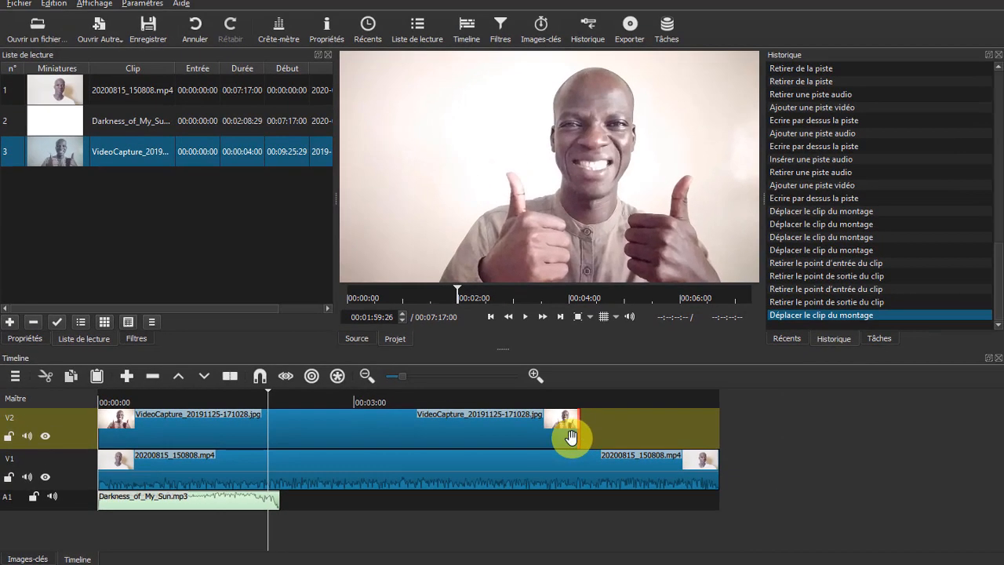
- Shorten the image clip on V2 to about 8 seconds and place it about 26 seconds into the timeline
{"action": "left_click_drag", "start_coordinate": [571, 437], "coordinate": [208, 447]}
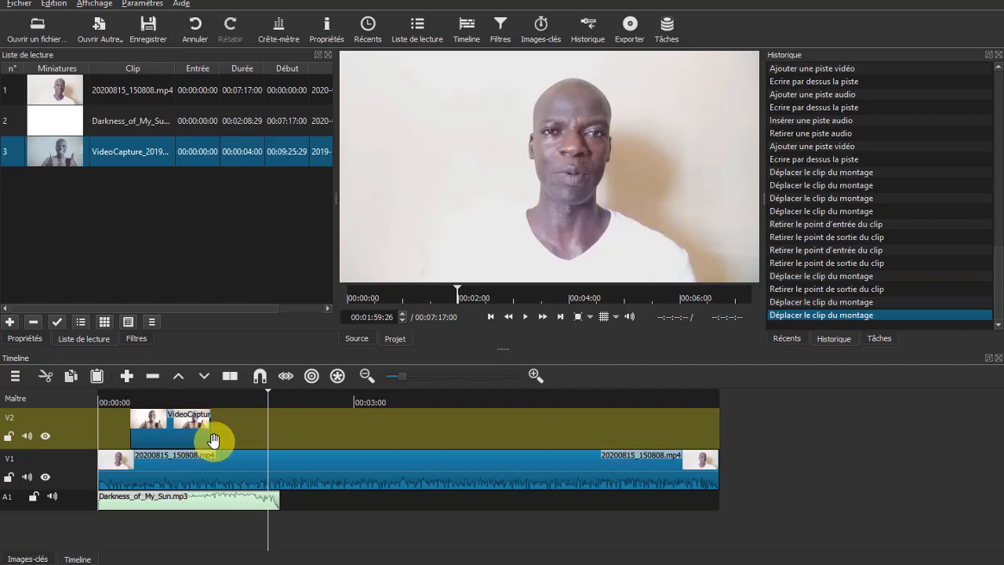
{"action": "left_click_drag", "start_coordinate": [293, 440], "coordinate": [291, 441]}
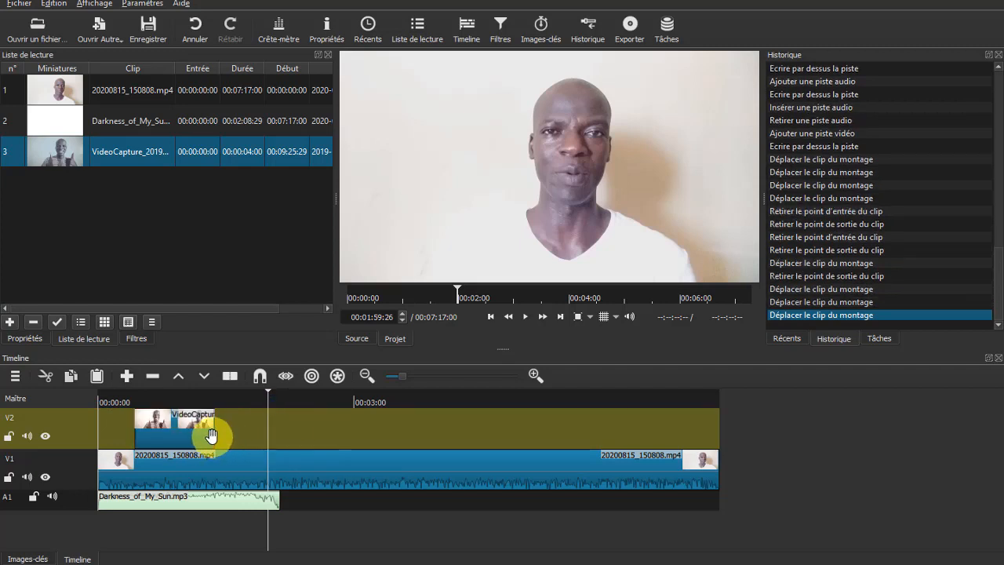
{"action": "left_click_drag", "start_coordinate": [215, 437], "coordinate": [139, 439]}
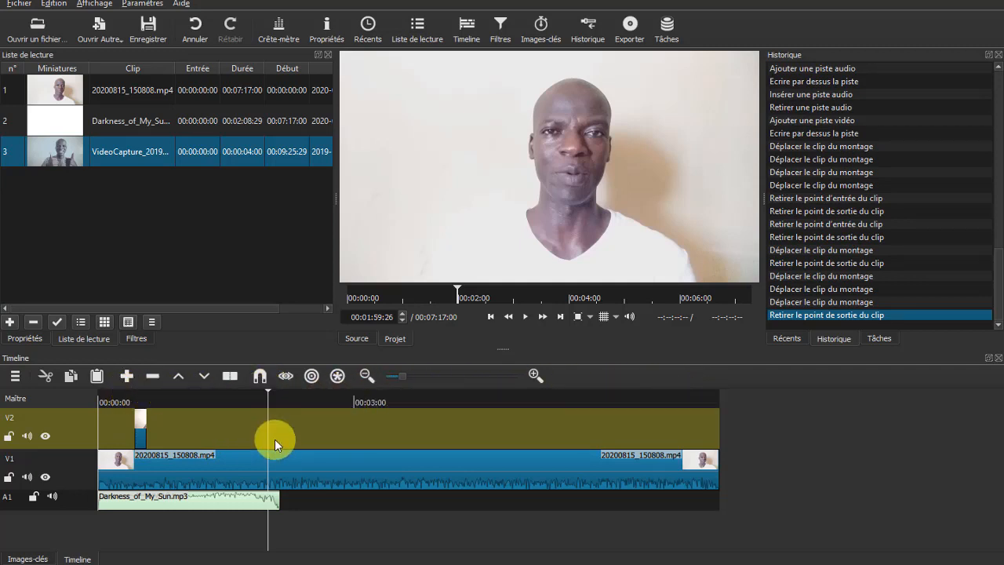
- Place the playhead at 00:00:28:45 and lengthen the image clip on V2 to about 10 seconds
{"action": "left_click", "coordinate": [139, 394]}
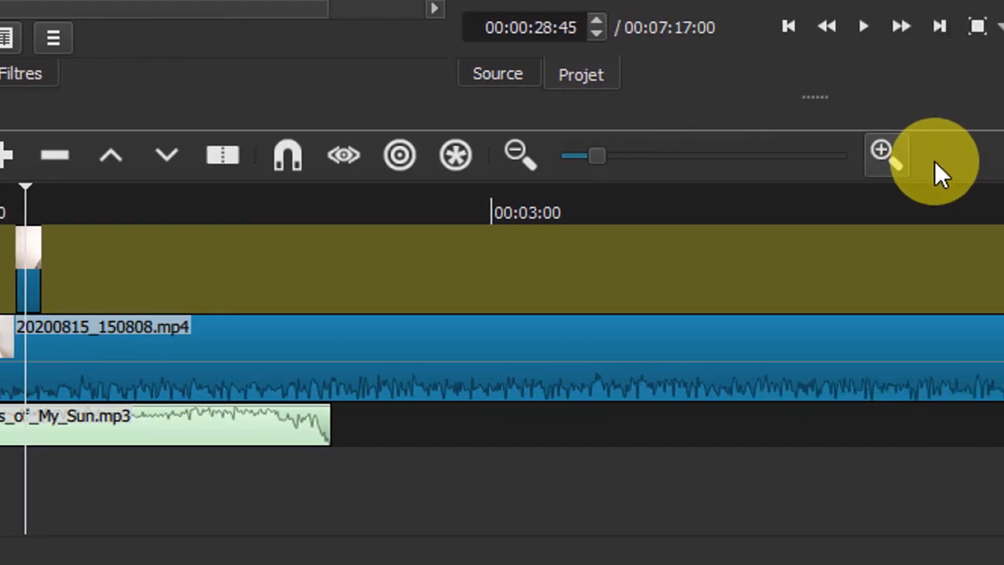
{"action": "left_click", "coordinate": [605, 147]}
{"action": "left_click", "coordinate": [605, 147]}
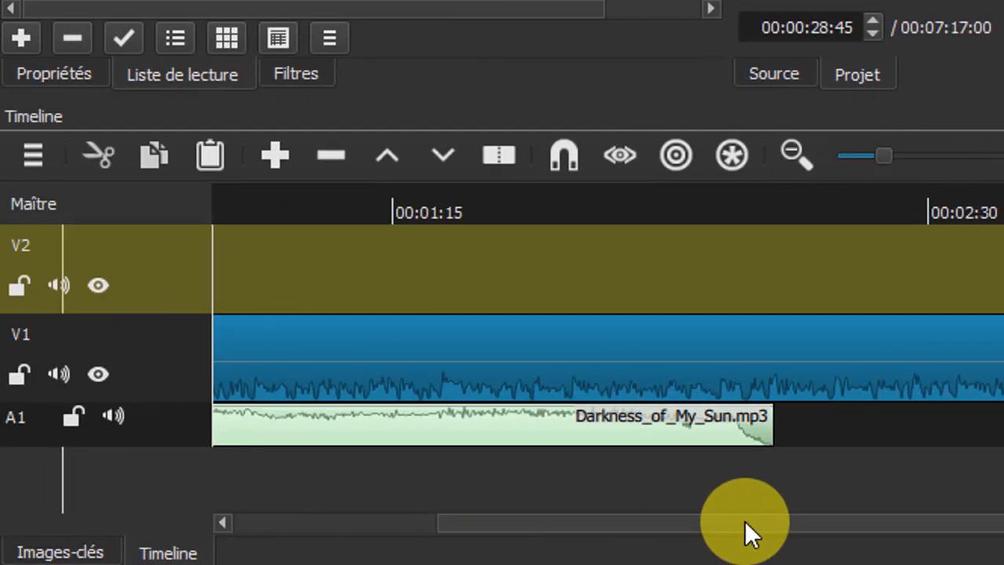
{"action": "left_click_drag", "start_coordinate": [719, 519], "coordinate": [544, 534]}
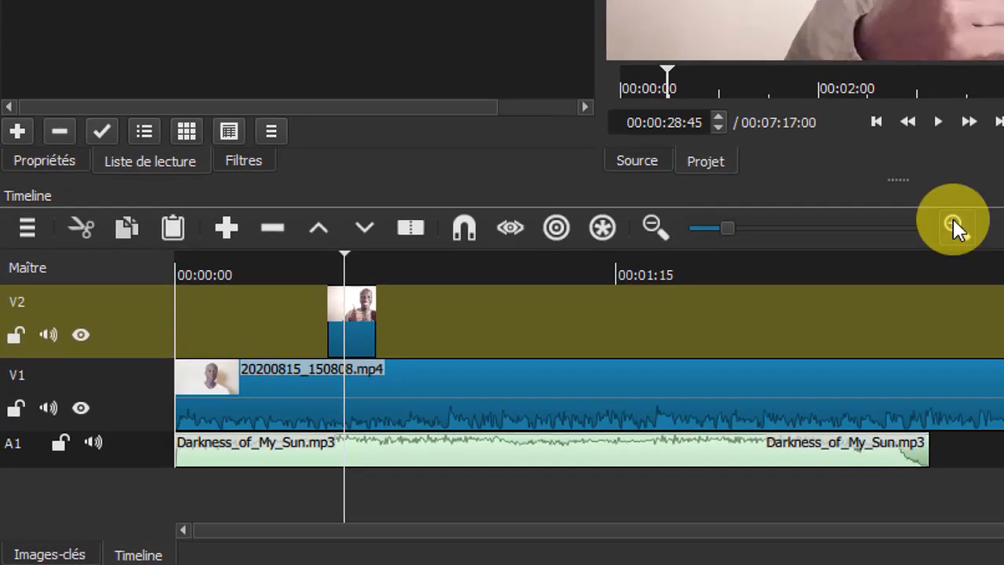
{"action": "left_click", "coordinate": [954, 222]}
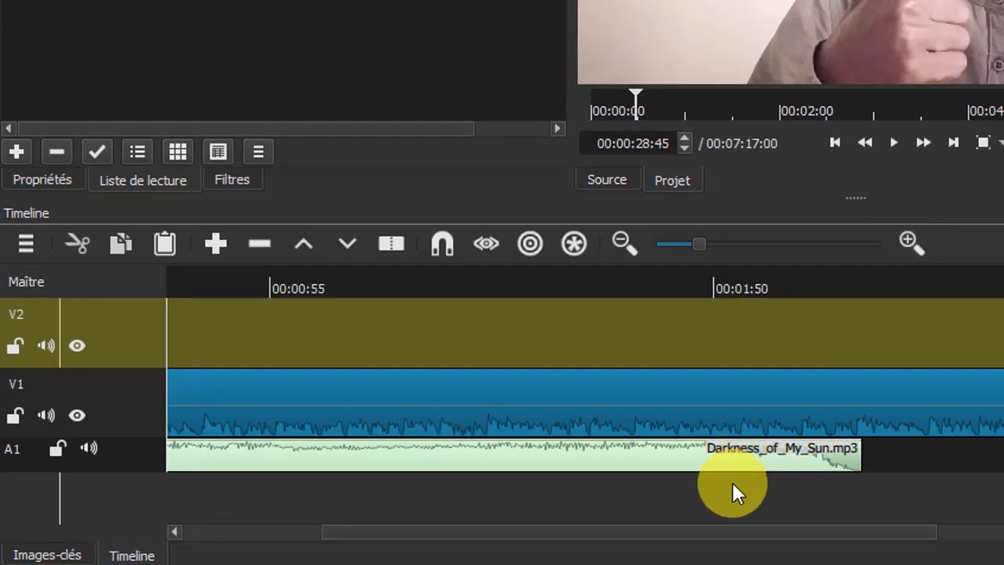
{"action": "left_click_drag", "start_coordinate": [723, 542], "coordinate": [594, 553]}
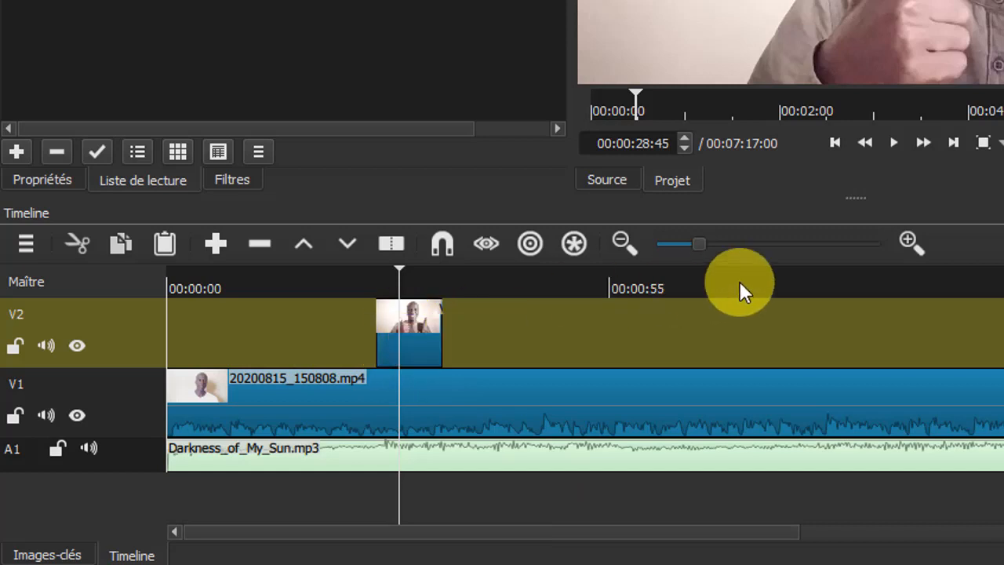
{"action": "left_click", "coordinate": [910, 239]}
{"action": "left_click", "coordinate": [910, 239]}
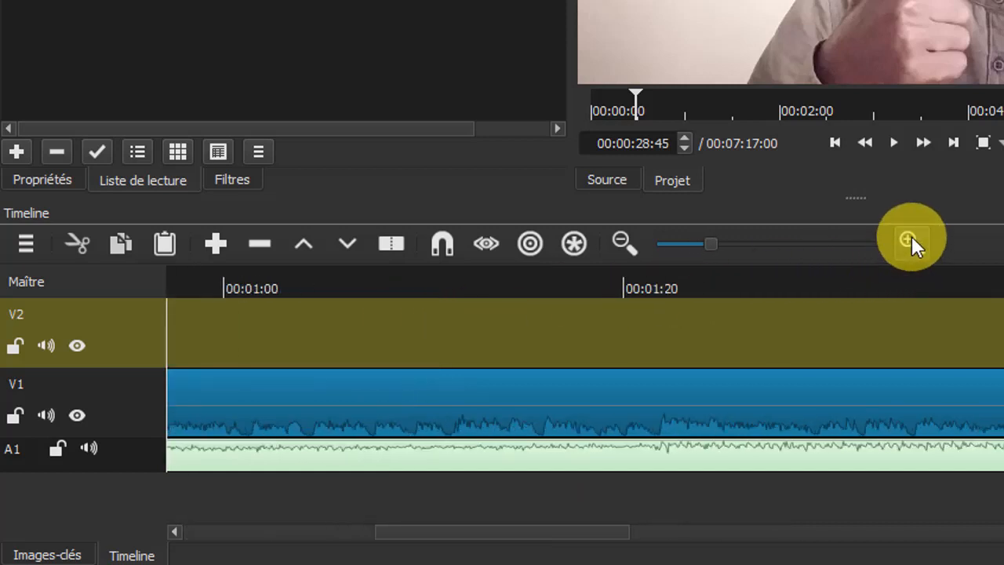
{"action": "left_click", "coordinate": [910, 239]}
{"action": "left_click", "coordinate": [910, 239]}
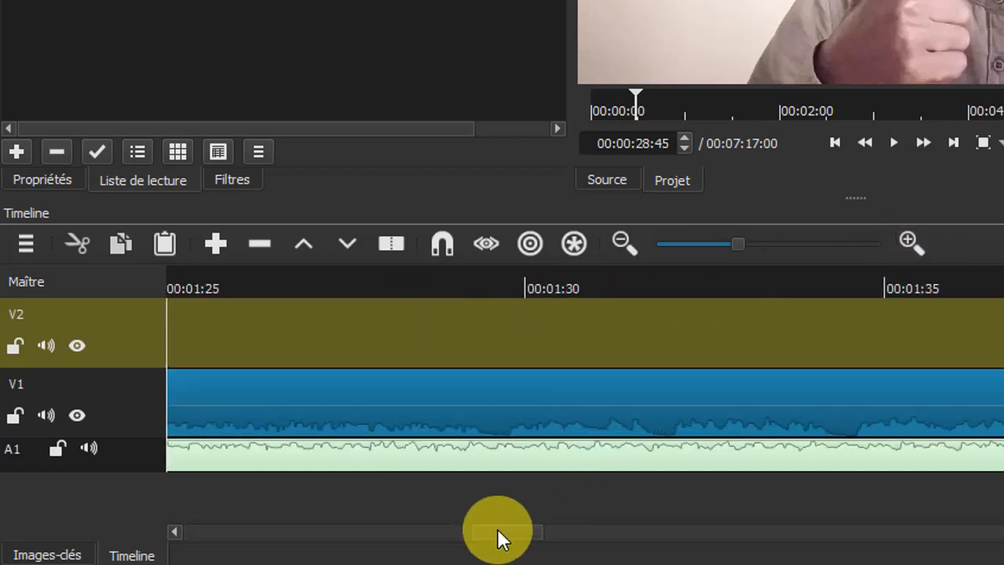
{"action": "left_click_drag", "start_coordinate": [515, 538], "coordinate": [309, 545]}
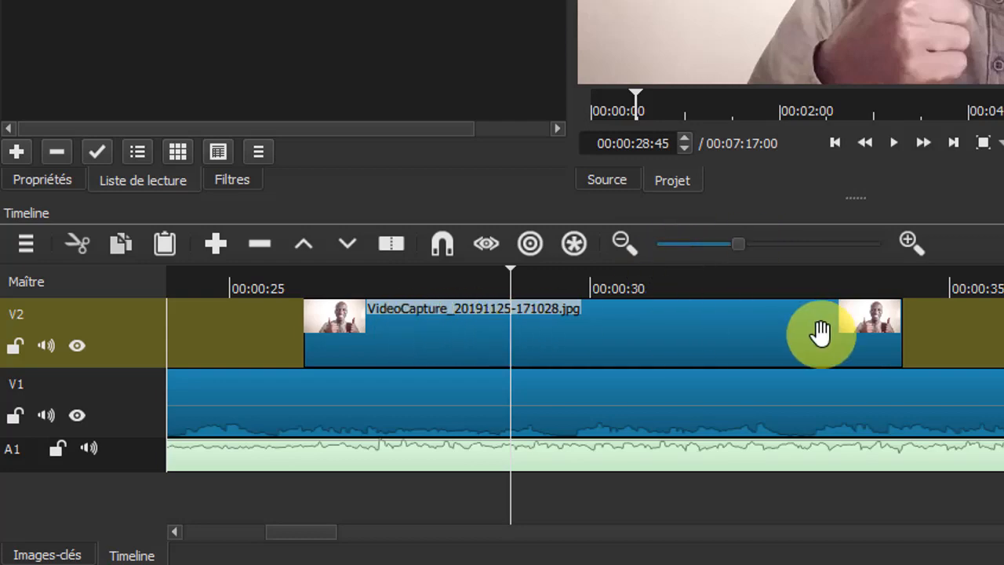
{"action": "left_click_drag", "start_coordinate": [898, 338], "coordinate": [1003, 344]}
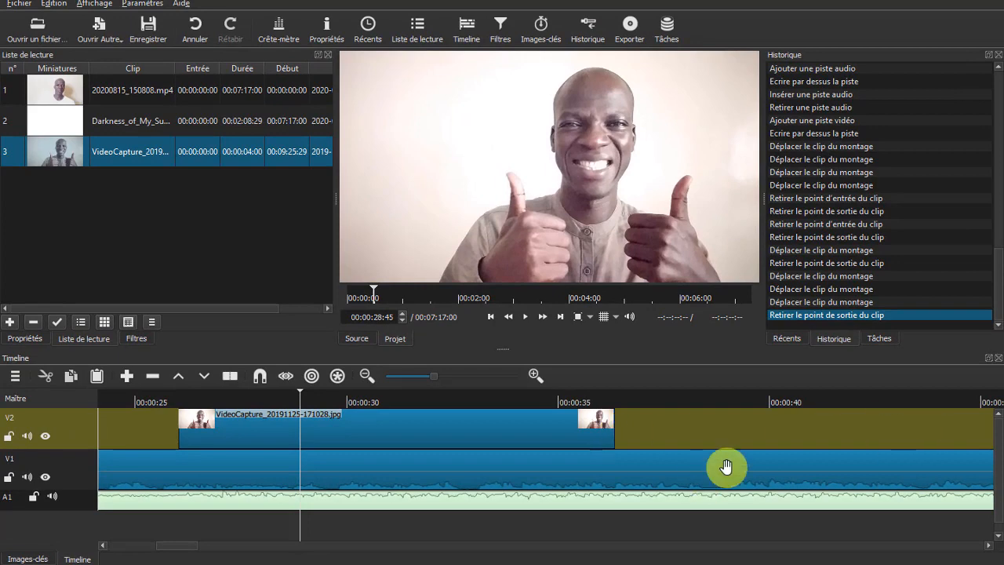
- Move the image clip on V2 to the start of the timeline and extend it to the end of the V1 video clip
{"action": "left_click", "coordinate": [401, 375]}
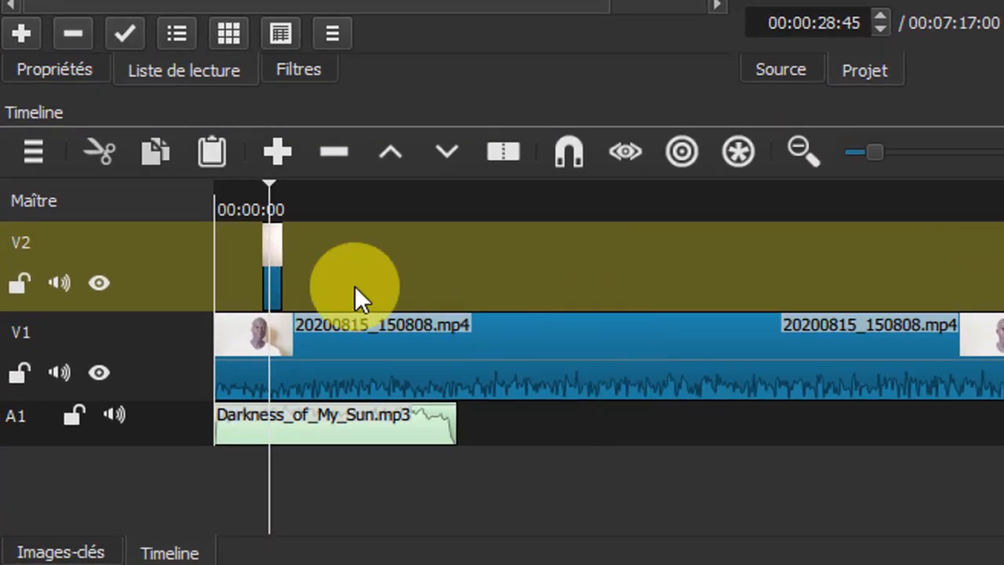
{"action": "left_click_drag", "start_coordinate": [280, 263], "coordinate": [979, 283]}
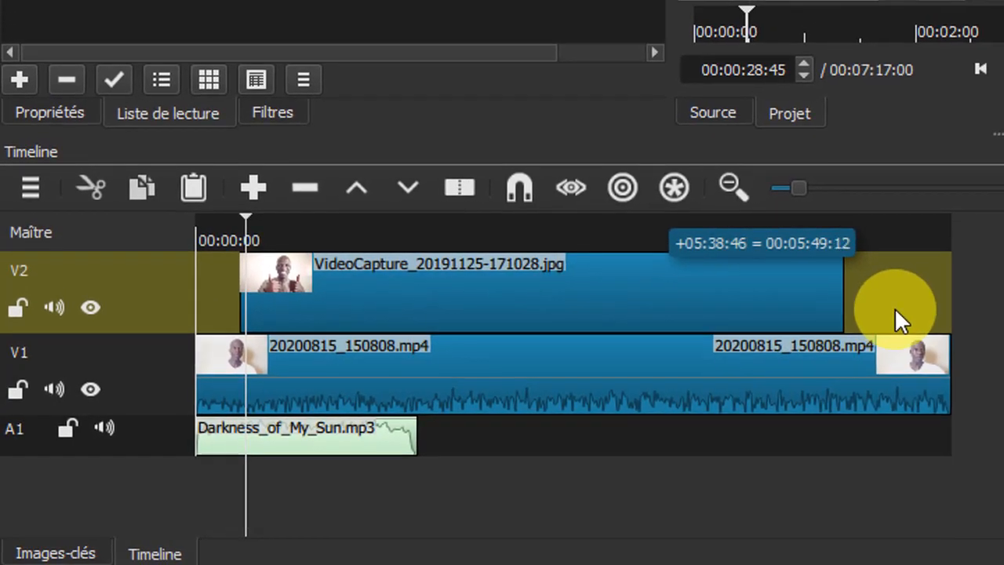
{"action": "left_click_drag", "start_coordinate": [895, 307], "coordinate": [950, 310]}
{"action": "left_click_drag", "start_coordinate": [654, 310], "coordinate": [606, 311]}
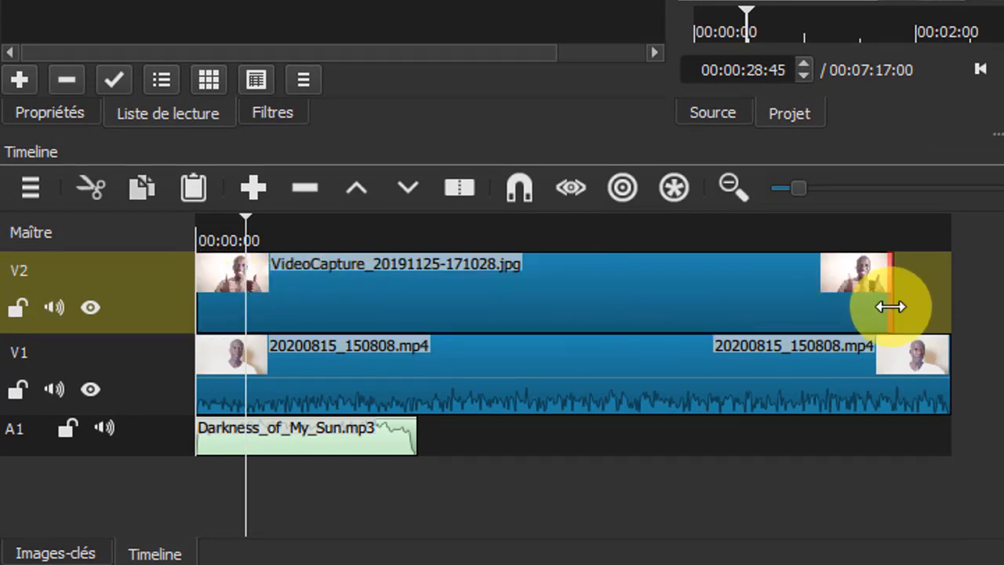
{"action": "left_click_drag", "start_coordinate": [889, 305], "coordinate": [970, 315]}
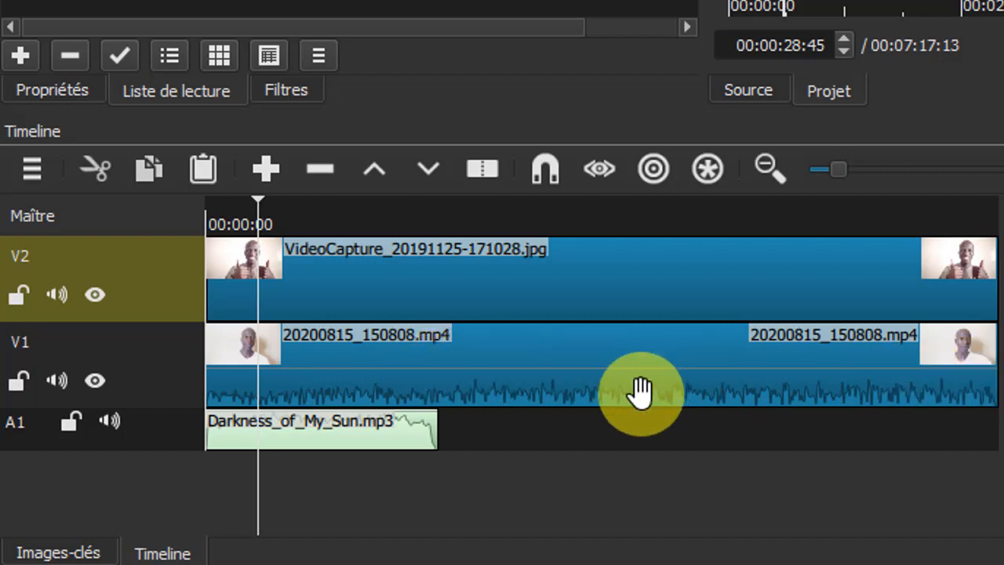
- Shift the image clip on V2 to start at about 1:25 and the video clip on V1 to start at about 0:49
{"action": "left_click", "coordinate": [428, 439]}
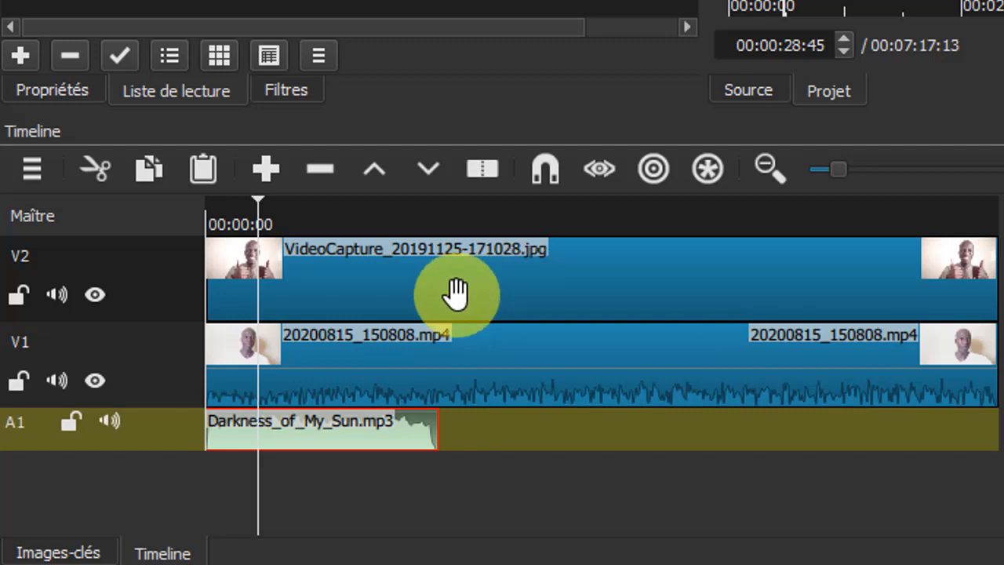
{"action": "left_click_drag", "start_coordinate": [637, 291], "coordinate": [1003, 291]}
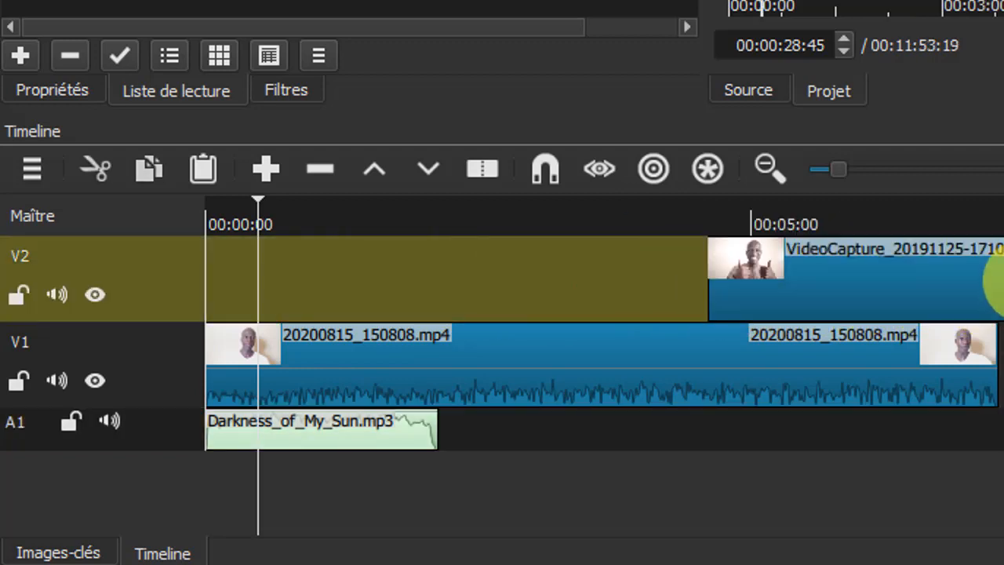
{"action": "left_click", "coordinate": [1000, 290]}
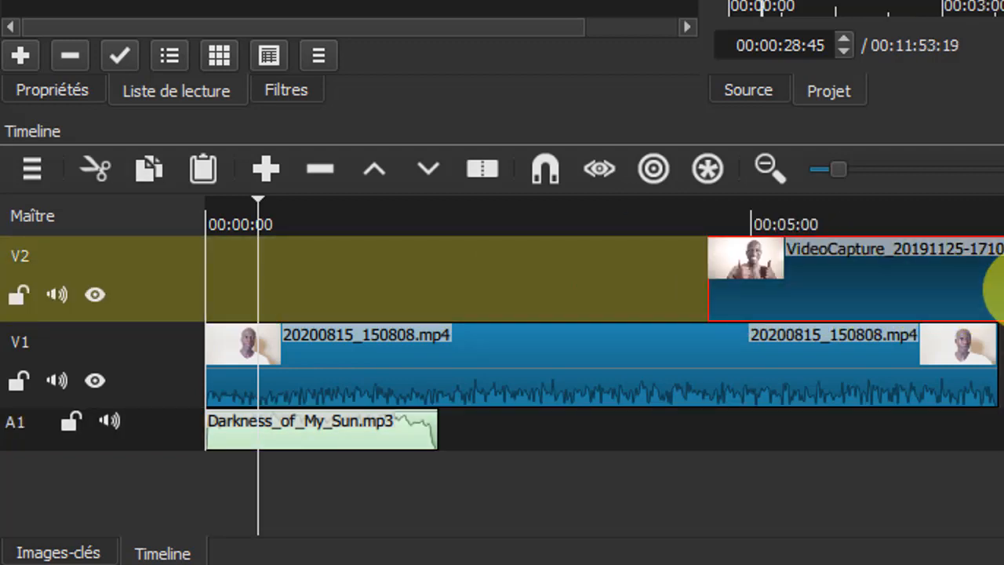
{"action": "left_click_drag", "start_coordinate": [1003, 290], "coordinate": [711, 316]}
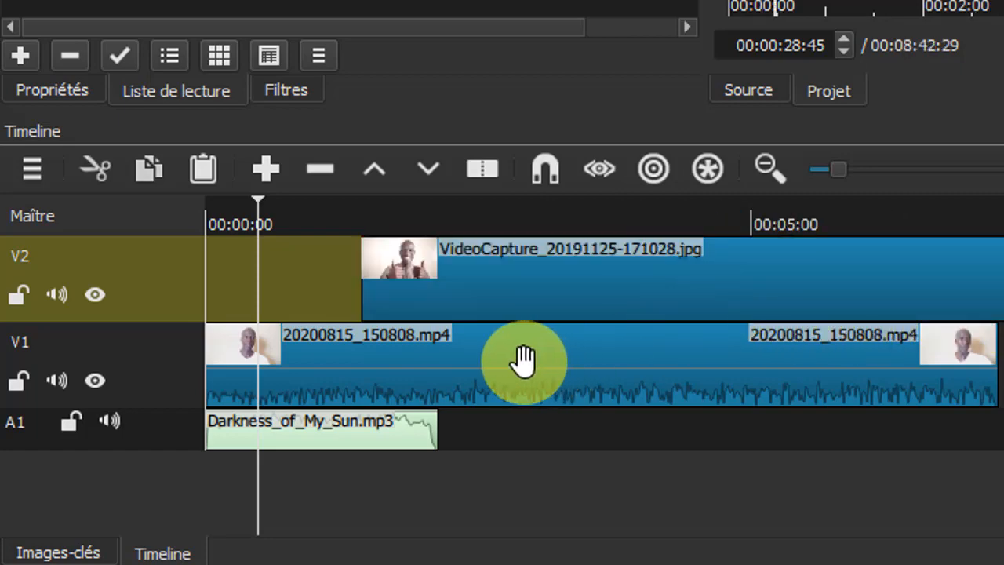
{"action": "left_click_drag", "start_coordinate": [530, 365], "coordinate": [638, 371]}
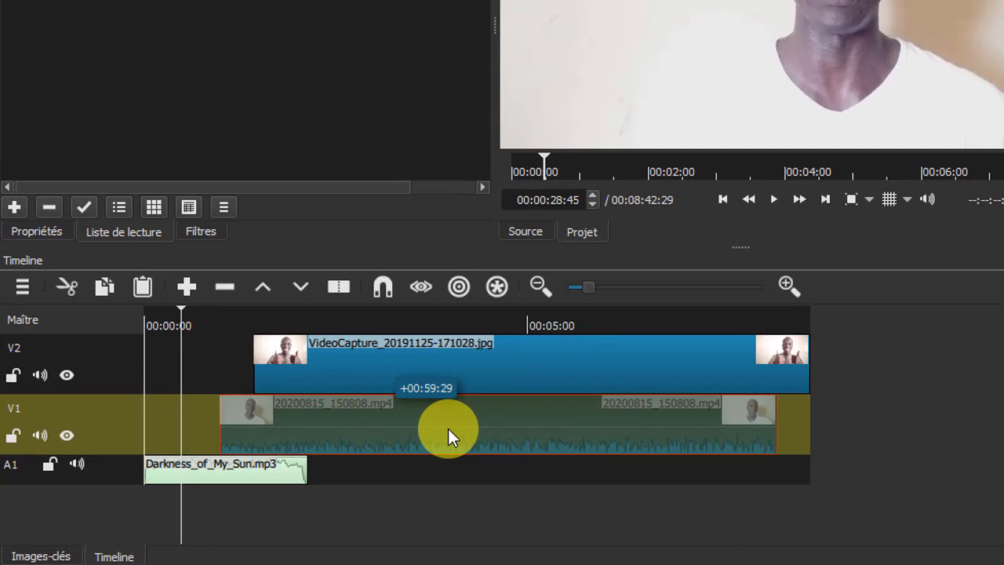
{"action": "left_click_drag", "start_coordinate": [448, 428], "coordinate": [431, 432]}
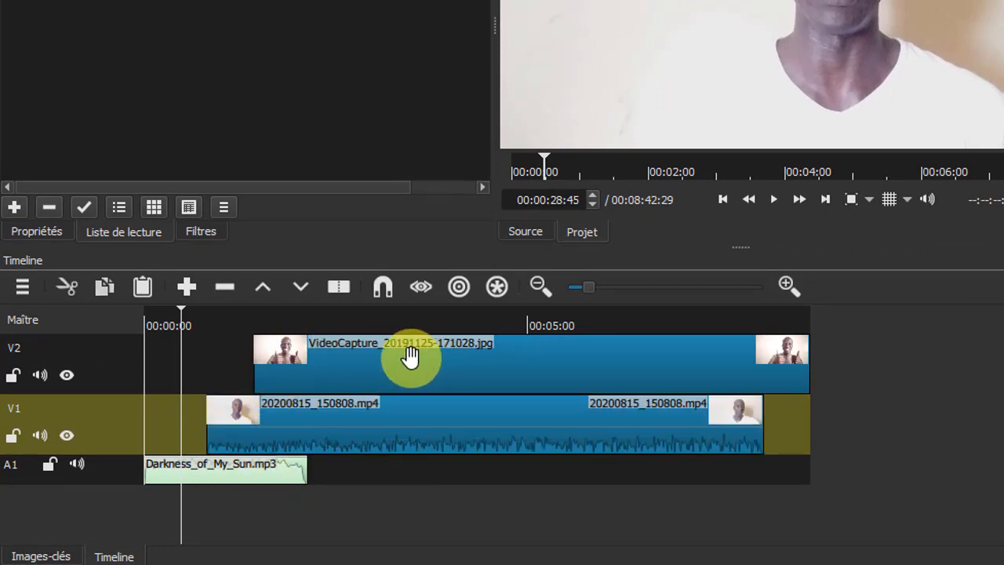
- Preview the project from 00:00:04:41 and from 00:01:09:11, and place the playhead at 00:02:08:40
{"action": "left_click", "coordinate": [150, 312]}
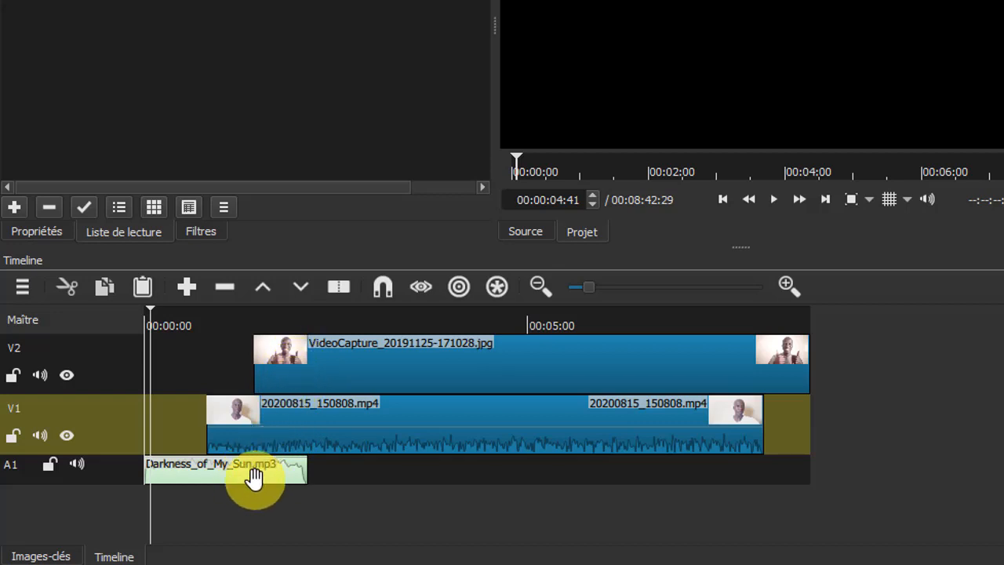
{"action": "left_click", "coordinate": [773, 198]}
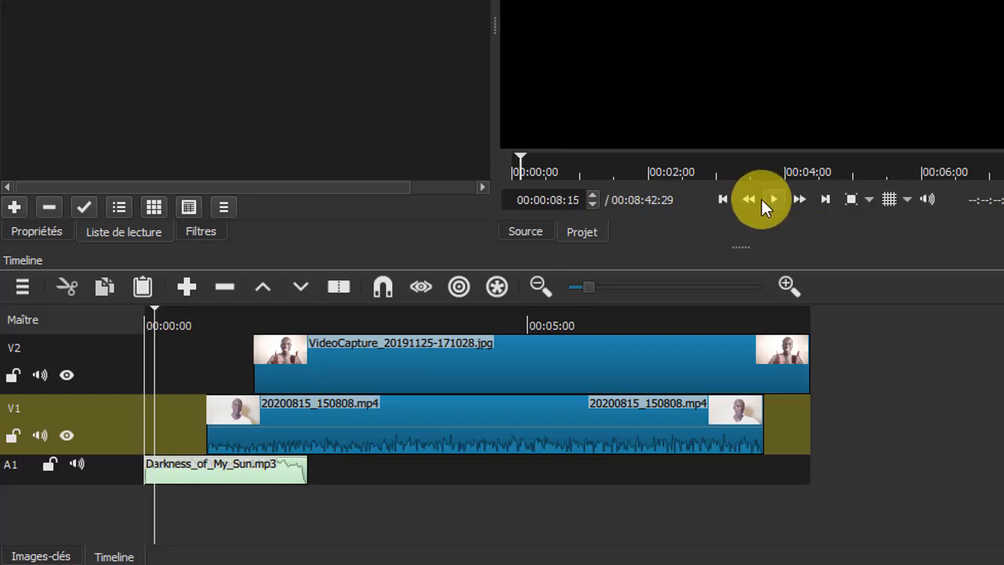
{"action": "left_click", "coordinate": [232, 319]}
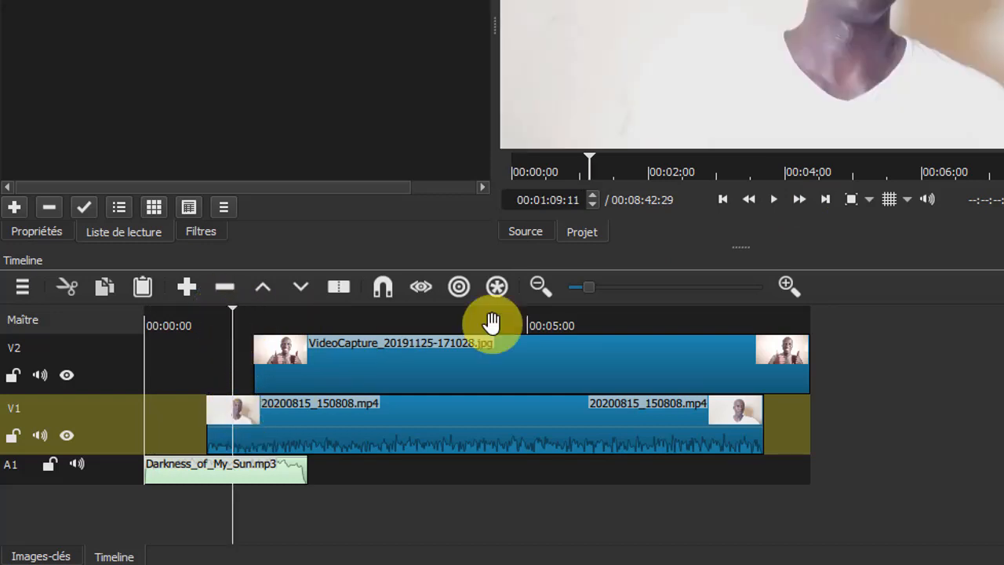
{"action": "left_click", "coordinate": [774, 196]}
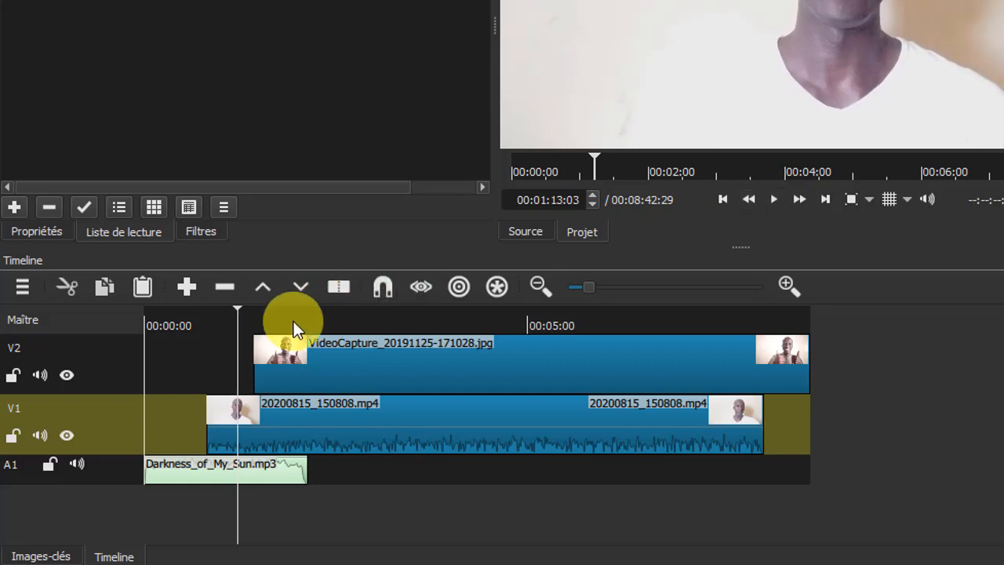
{"action": "left_click", "coordinate": [308, 314]}
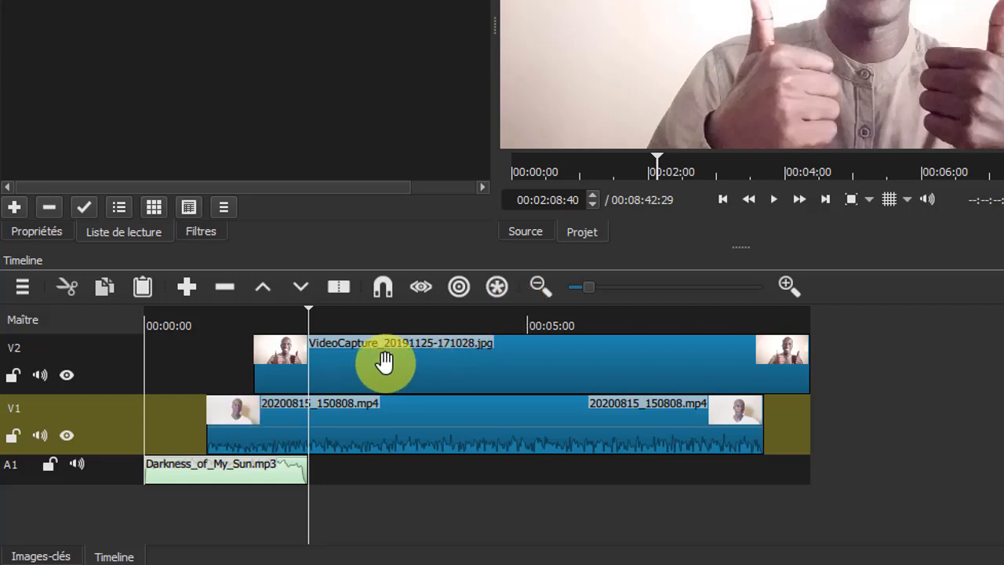
- Move the video clip on V1 to start at about 0:17 and the music clip on A1 to start at about 1:06
{"action": "left_click", "coordinate": [495, 366]}
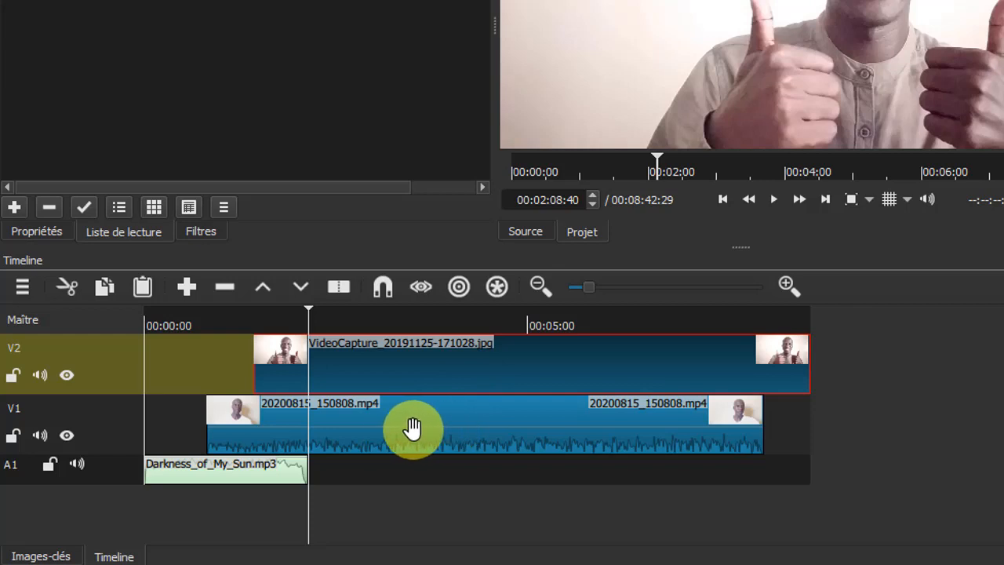
{"action": "left_click_drag", "start_coordinate": [345, 428], "coordinate": [293, 447]}
{"action": "left_click_drag", "start_coordinate": [380, 482], "coordinate": [538, 482]}
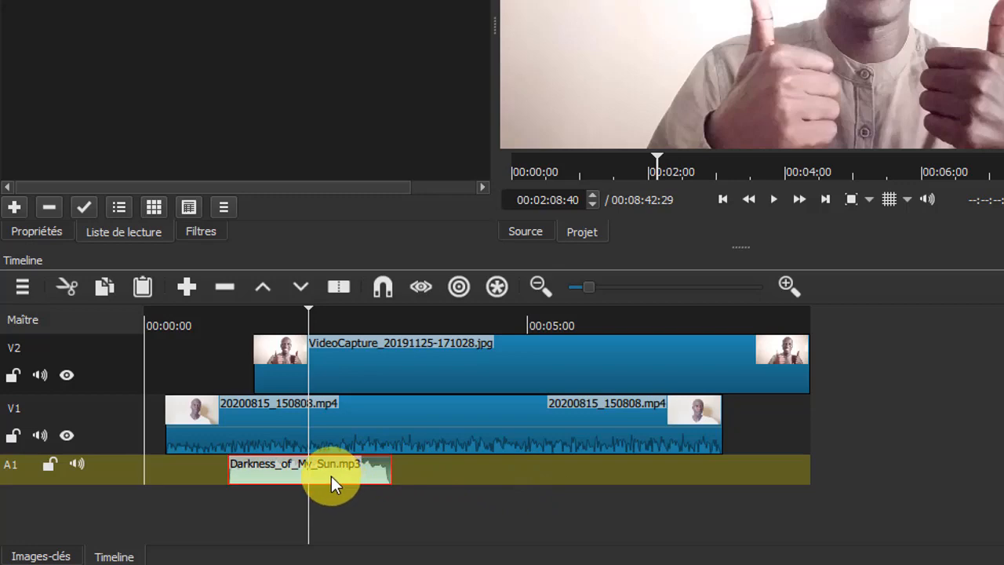
- Split the music clip on A1 at the playhead and move its first part about 30 seconds earlier
{"action": "left_click", "coordinate": [236, 471]}
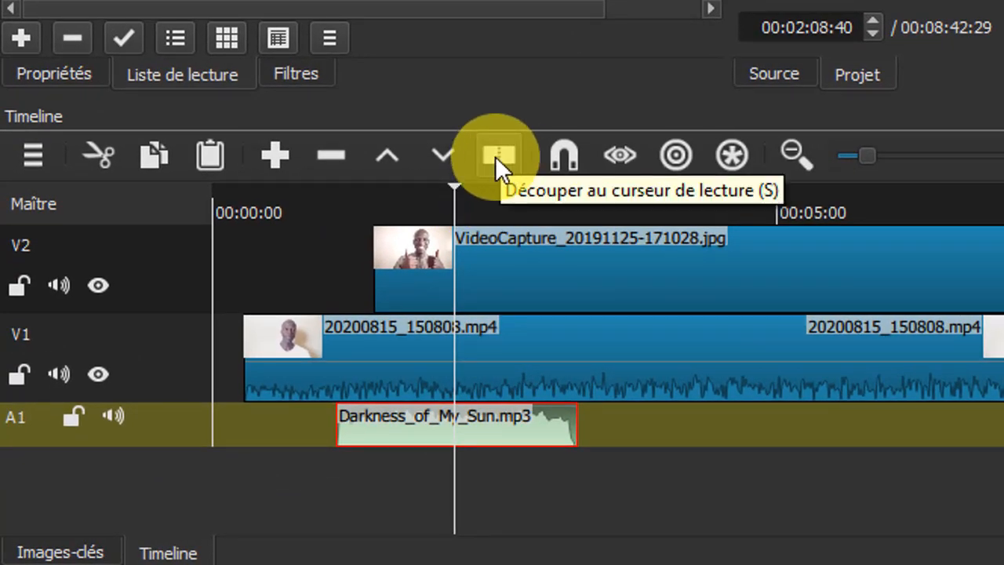
{"action": "left_click", "coordinate": [499, 152]}
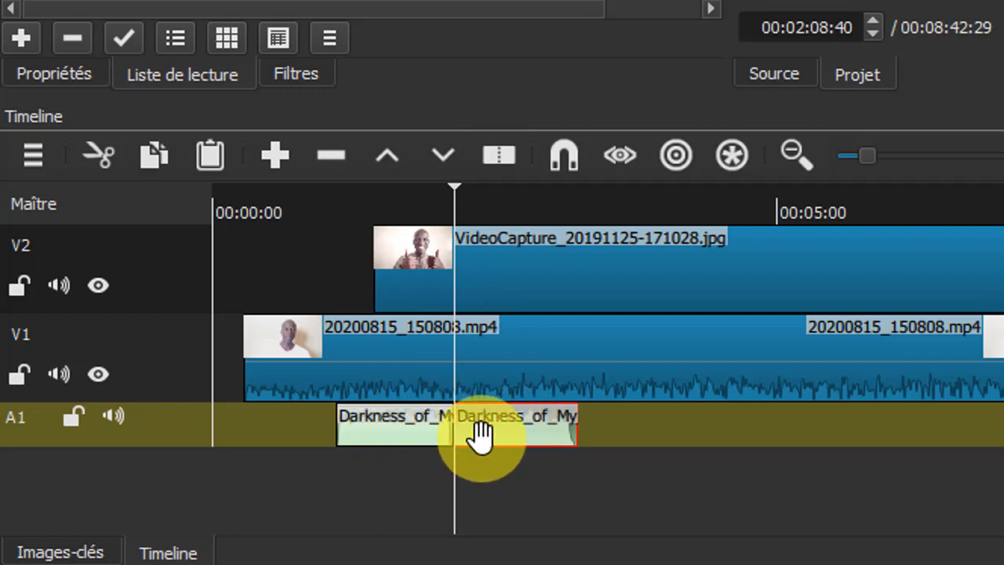
{"action": "left_click", "coordinate": [400, 442]}
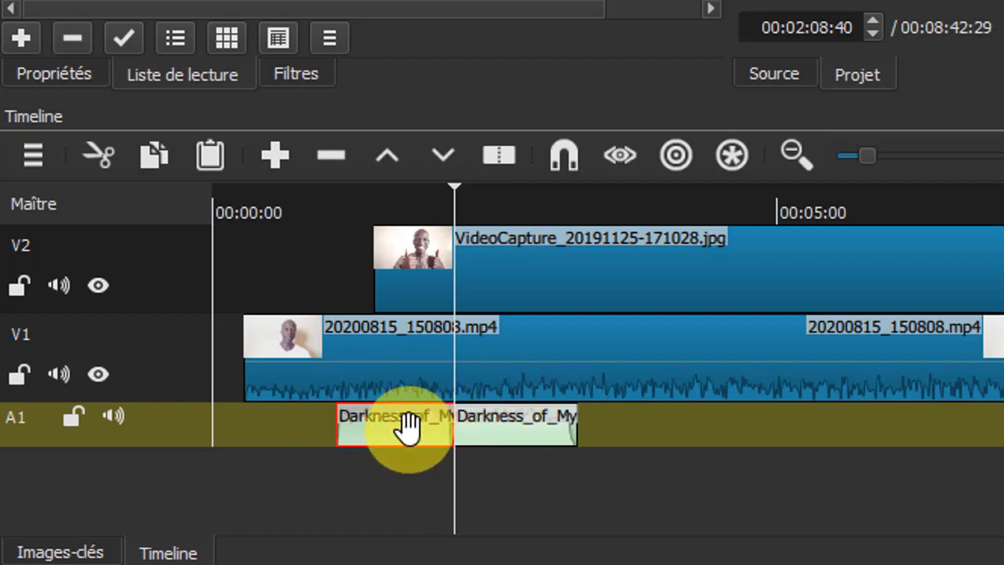
{"action": "left_click_drag", "start_coordinate": [369, 431], "coordinate": [312, 432]}
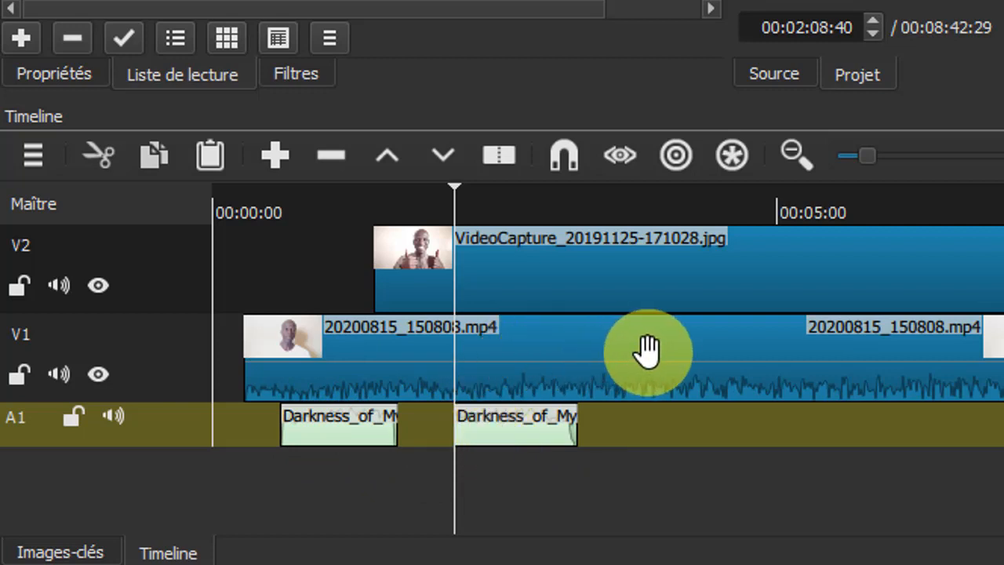
- Split the video clip on V1 at the playhead and move its second part about one minute later
{"action": "left_click", "coordinate": [608, 358]}
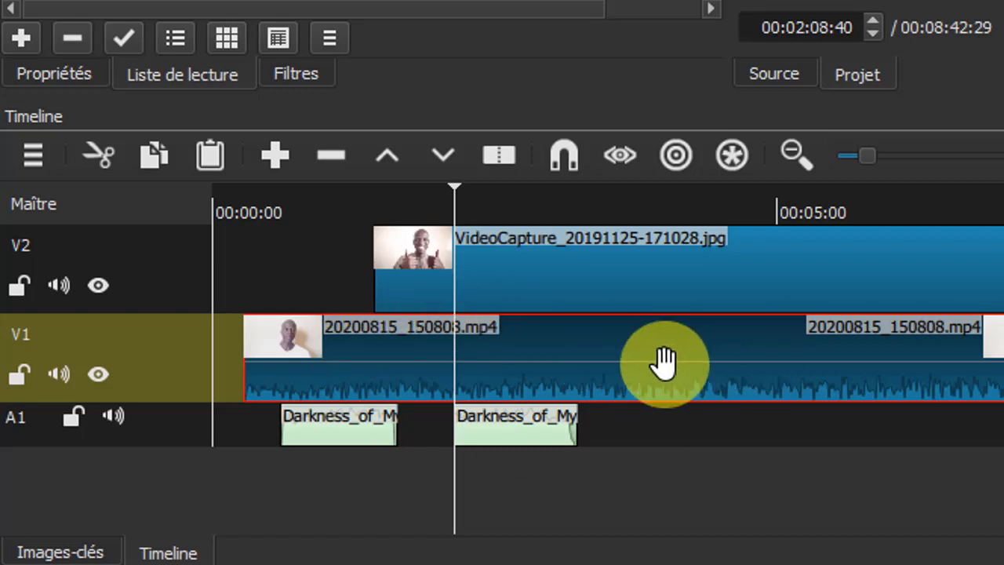
{"action": "left_click", "coordinate": [502, 155]}
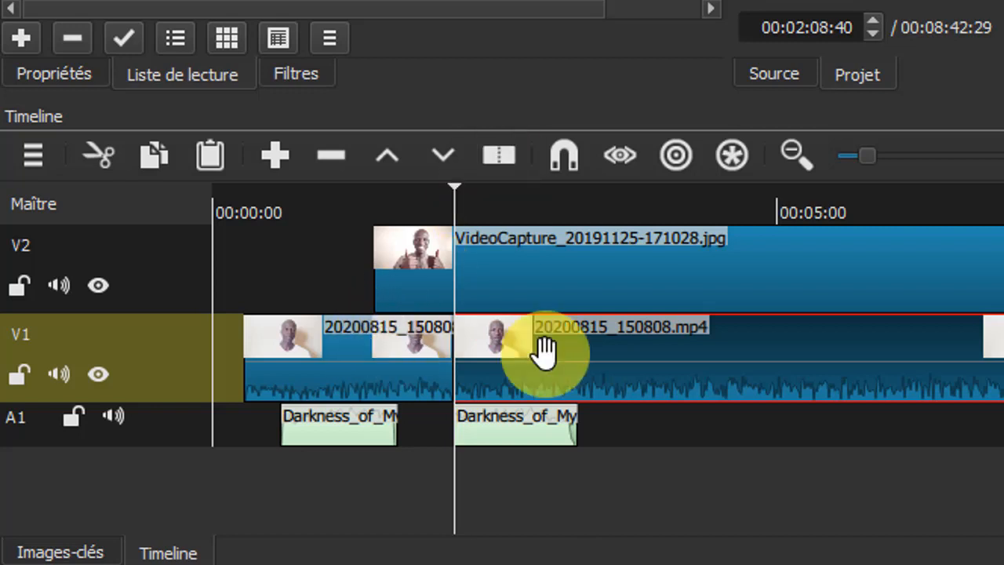
{"action": "left_click_drag", "start_coordinate": [742, 365], "coordinate": [855, 367]}
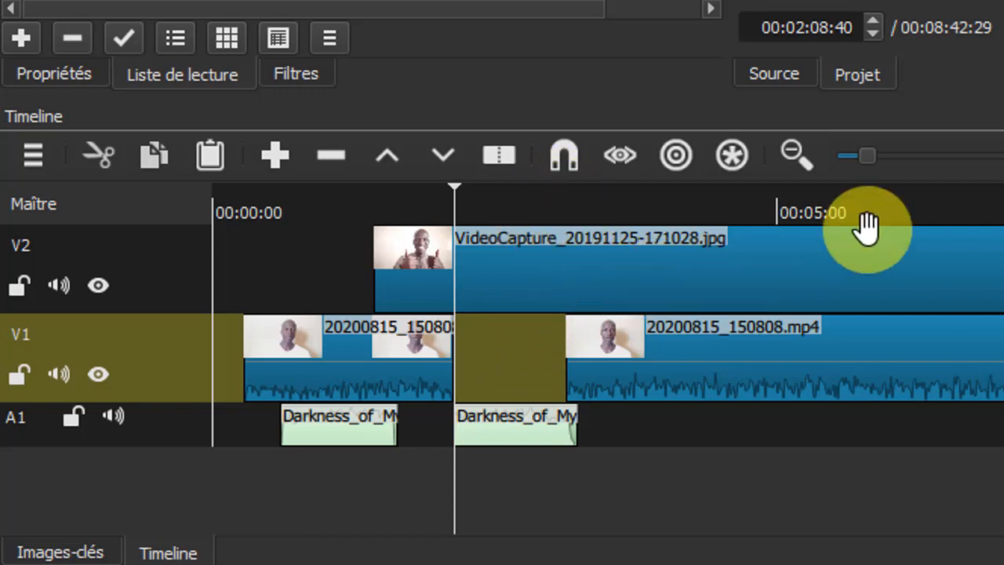
- Split the image clip on V2 at 00:06:11:05
{"action": "left_click", "coordinate": [910, 210]}
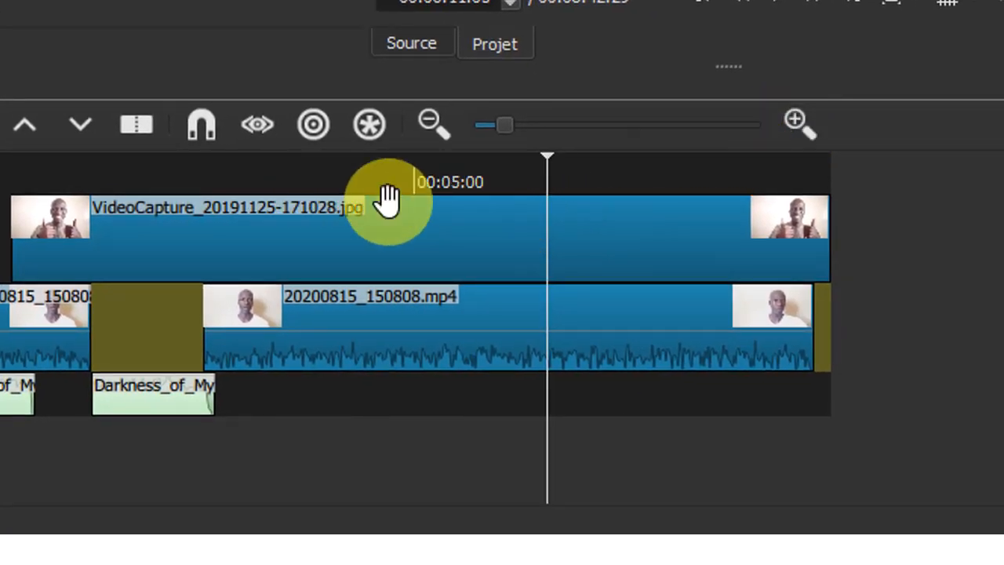
{"action": "left_click", "coordinate": [488, 248]}
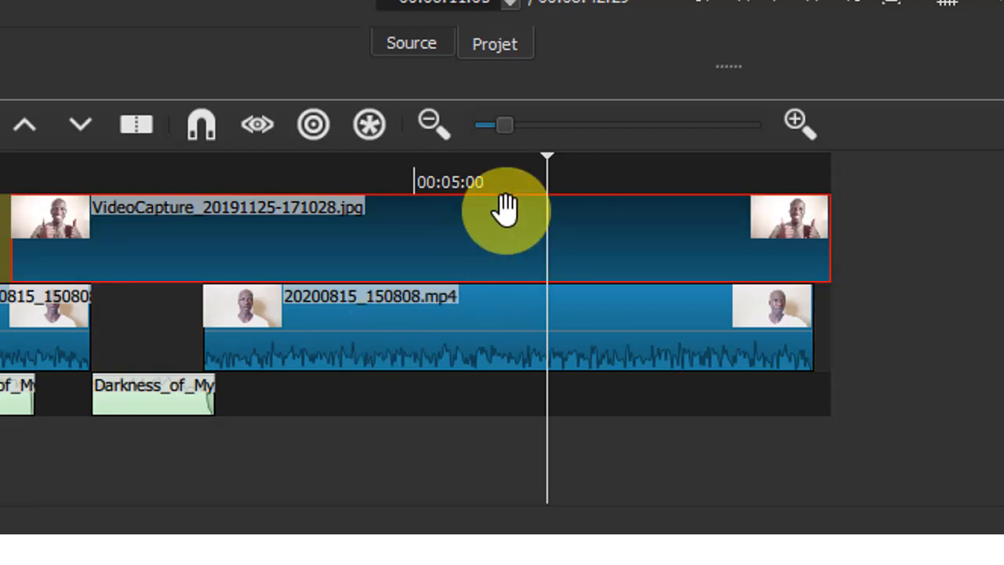
{"action": "left_click", "coordinate": [136, 124]}
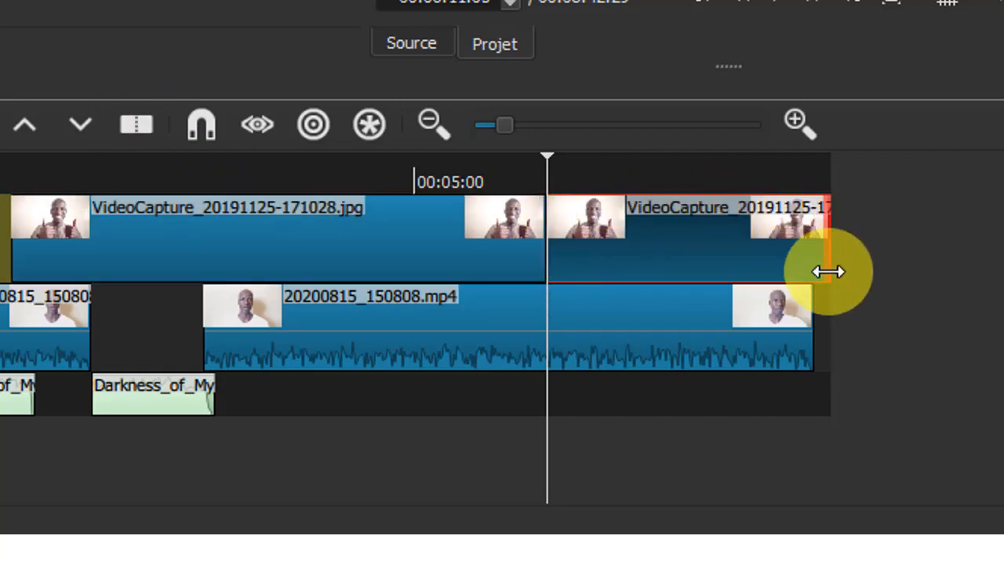
- Move the first image part on V2 to the timeline start, shorten it to about 0:56, and trim the second part's start to about 8:06
{"action": "left_click", "coordinate": [242, 251]}
{"action": "left_click_drag", "start_coordinate": [275, 246], "coordinate": [138, 250]}
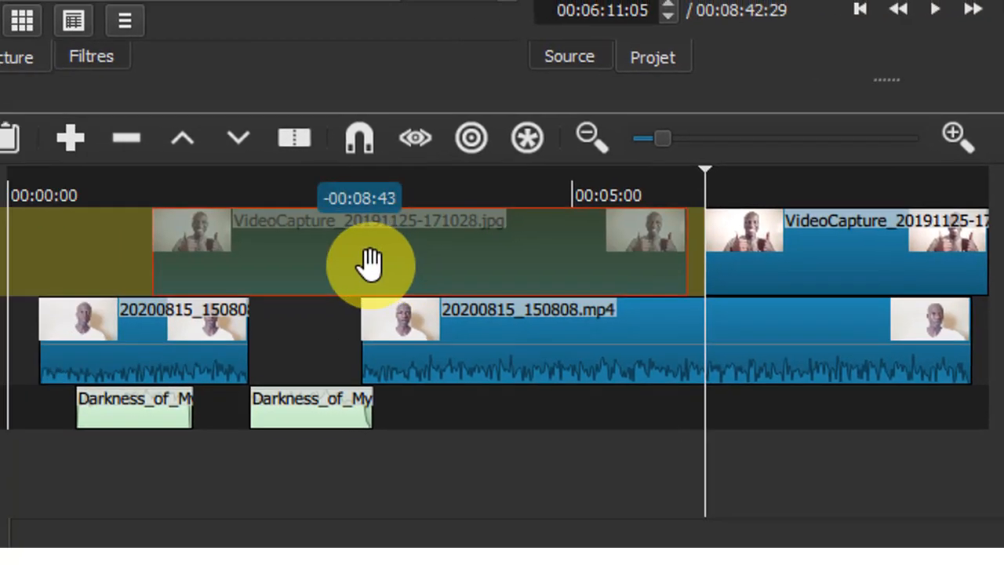
{"action": "left_click_drag", "start_coordinate": [502, 280], "coordinate": [246, 296]}
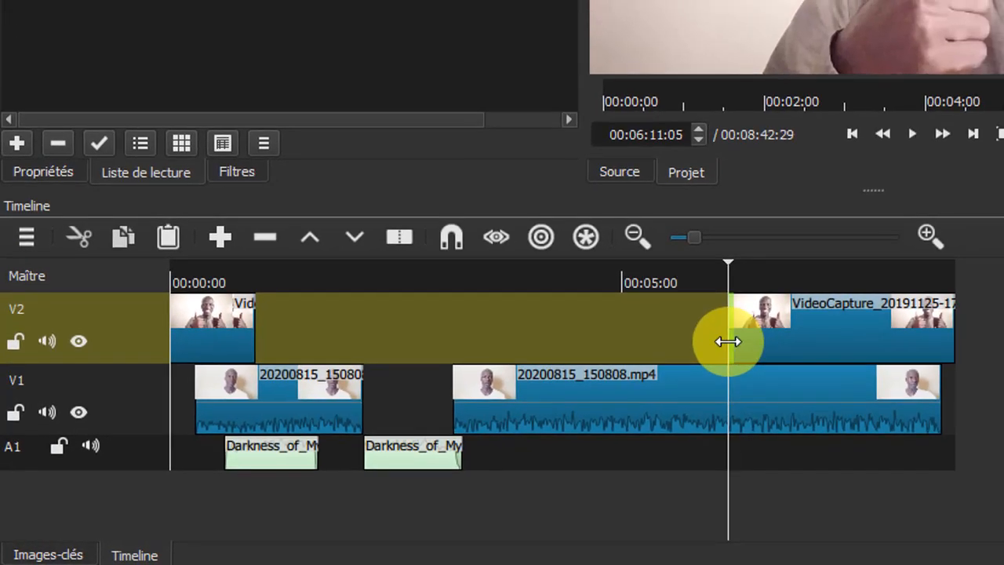
{"action": "left_click_drag", "start_coordinate": [759, 333], "coordinate": [918, 343]}
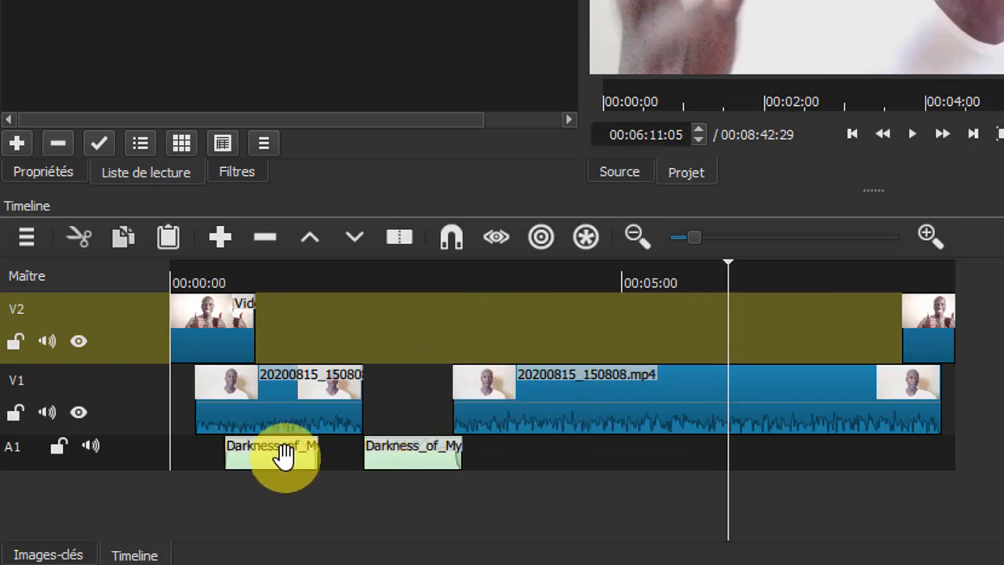
- Move the first music clip on A1 to the timeline start and the second one to start at about 7:37
{"action": "left_click_drag", "start_coordinate": [240, 460], "coordinate": [188, 461]}
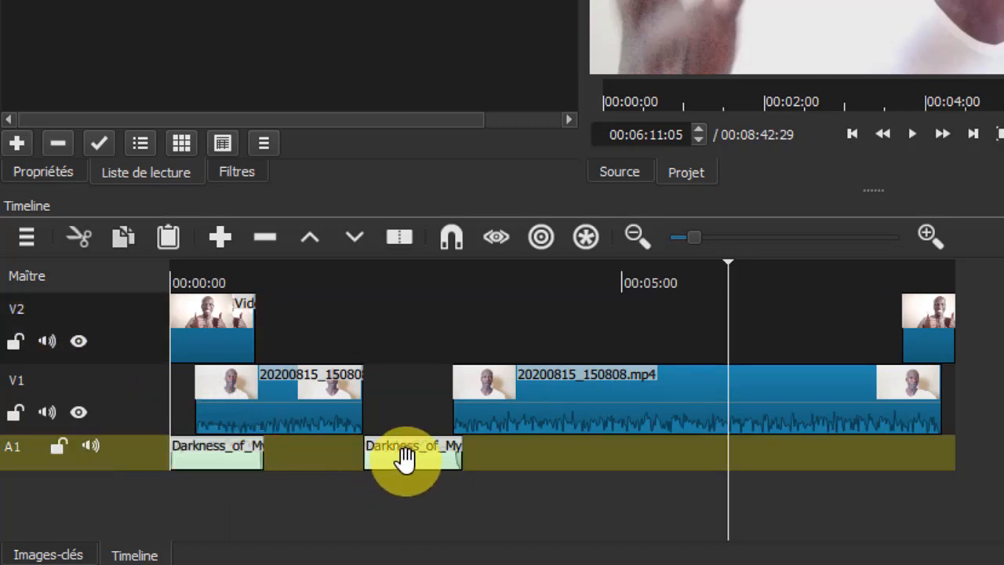
{"action": "left_click_drag", "start_coordinate": [409, 461], "coordinate": [915, 462]}
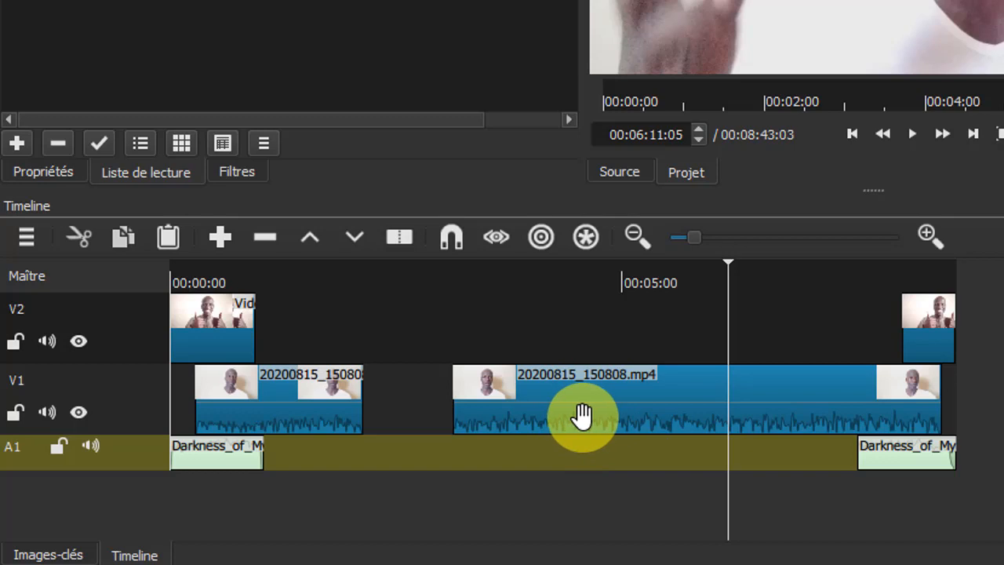
- Place the playhead at 00:05:15:28 and preview a few seconds of the project
{"action": "left_click", "coordinate": [685, 451]}
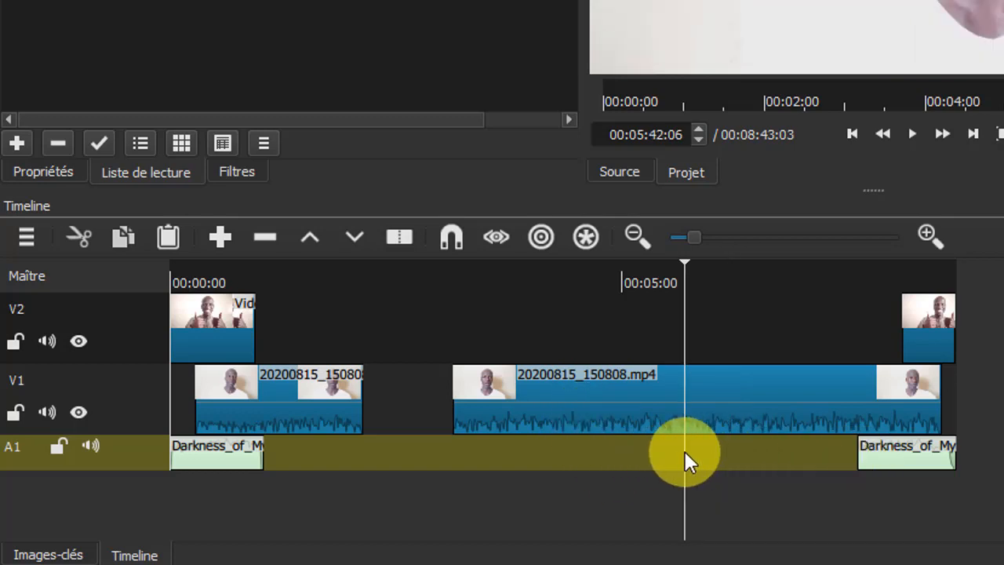
{"action": "left_click", "coordinate": [645, 324]}
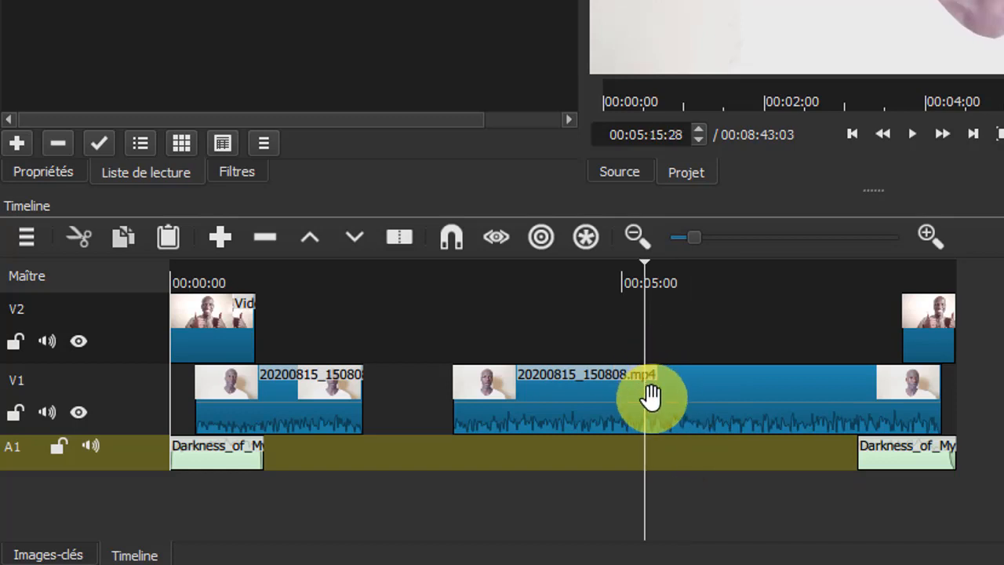
{"action": "left_click", "coordinate": [911, 134]}
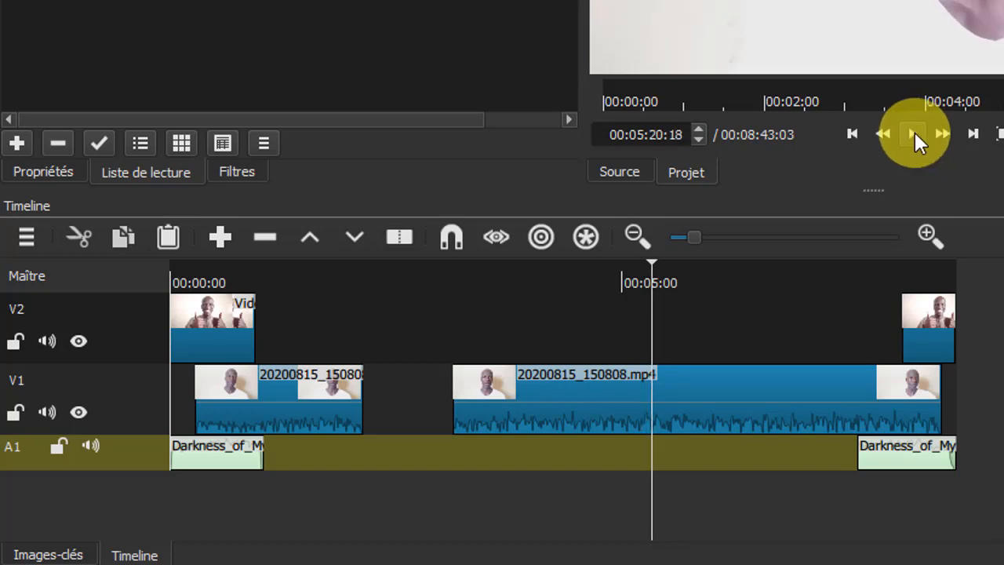
{"action": "left_click", "coordinate": [915, 133]}
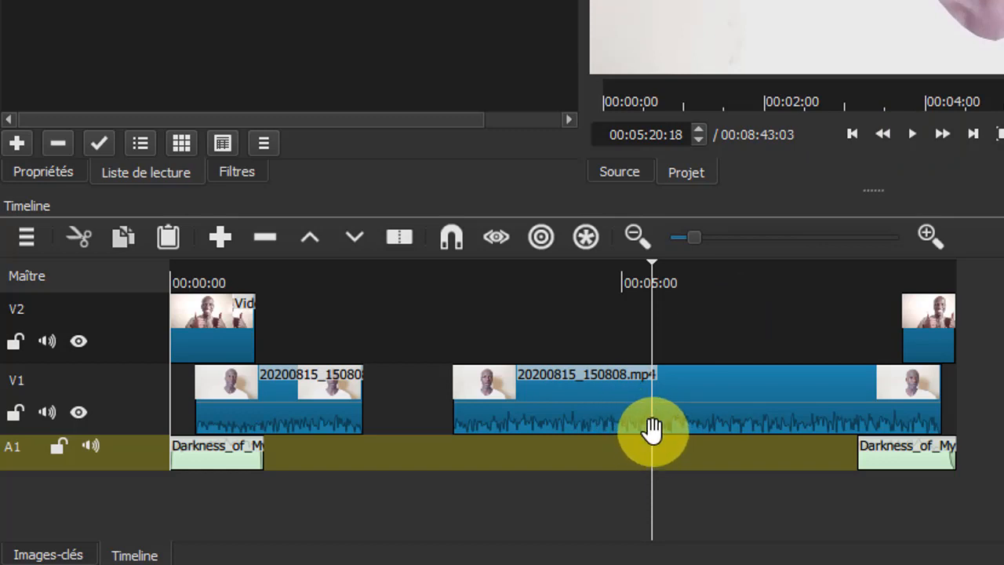
- Enlarge the timeline scale around the playhead and preview a short stretch from about 00:05:20
{"action": "left_click", "coordinate": [929, 234]}
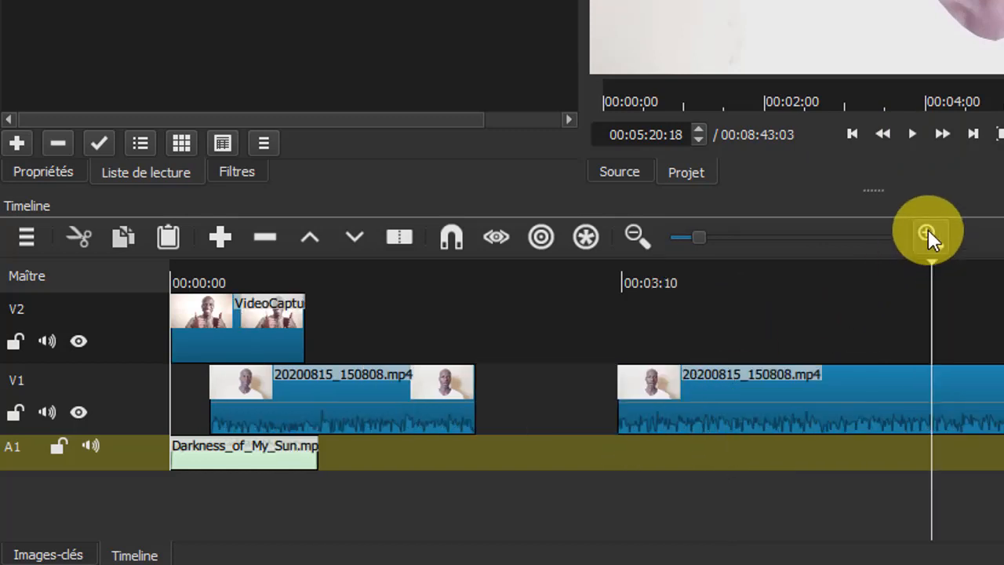
{"action": "left_click", "coordinate": [928, 231]}
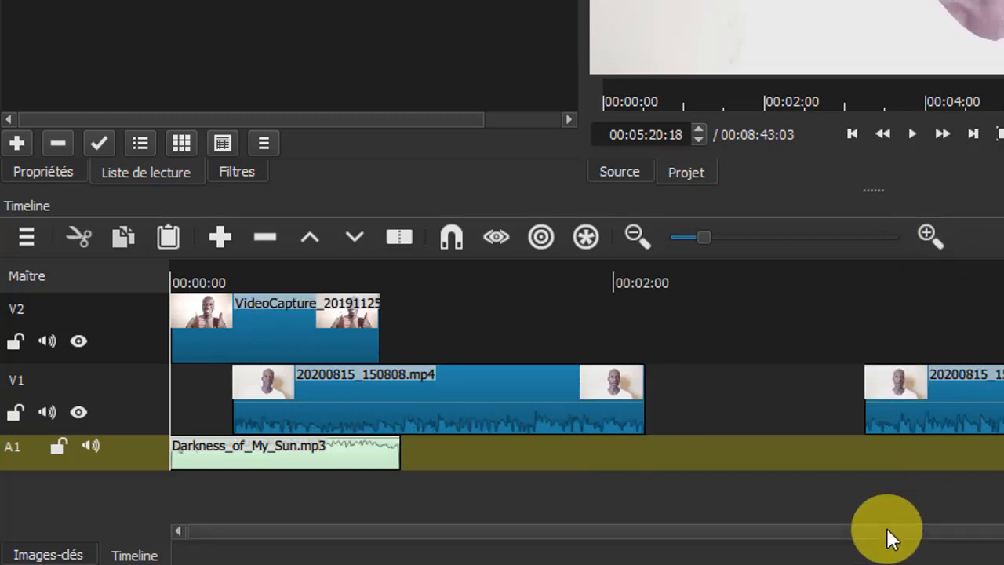
{"action": "left_click_drag", "start_coordinate": [887, 538], "coordinate": [946, 448]}
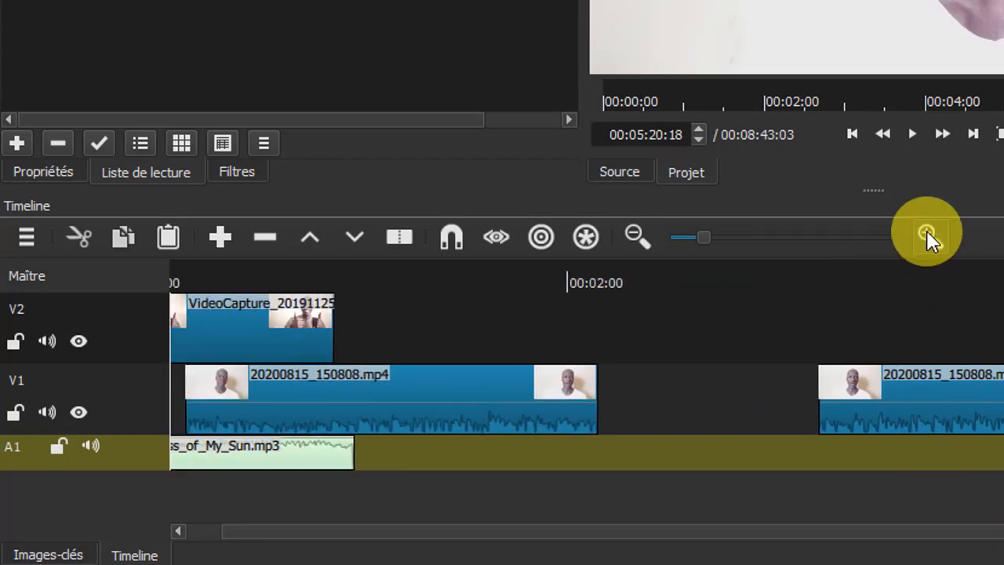
{"action": "left_click", "coordinate": [926, 232]}
{"action": "left_click", "coordinate": [927, 232]}
{"action": "left_click", "coordinate": [927, 233]}
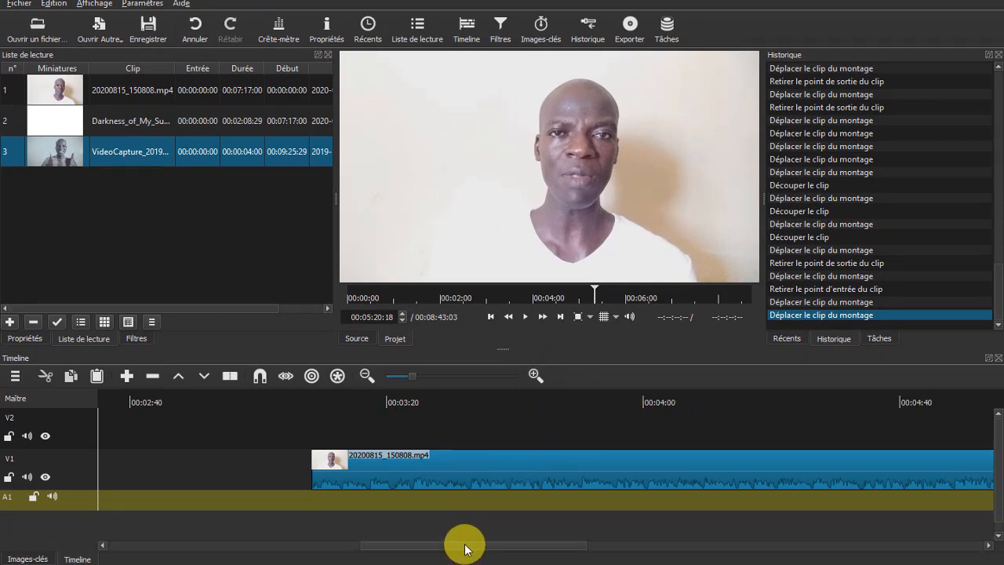
{"action": "left_click_drag", "start_coordinate": [465, 548], "coordinate": [643, 546]}
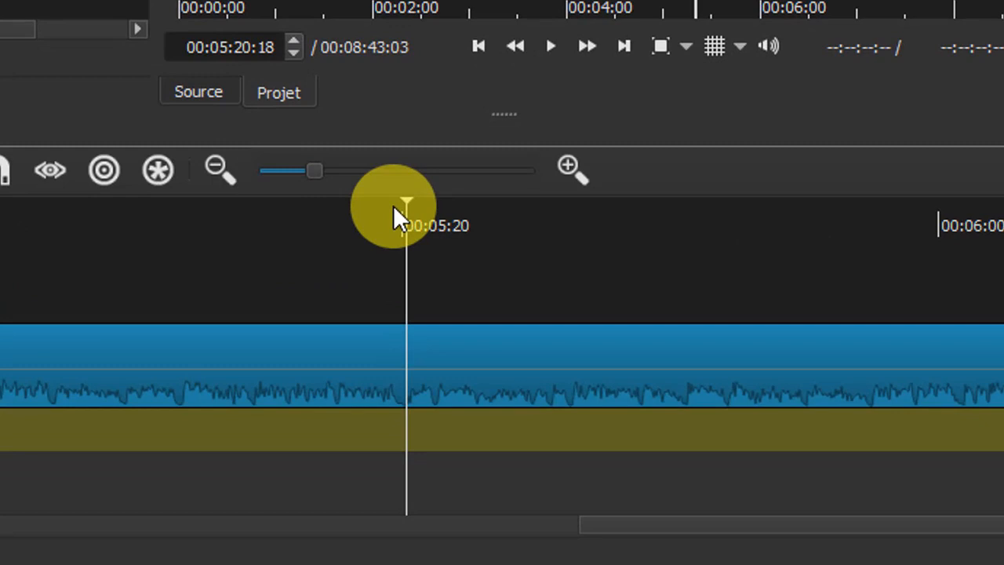
{"action": "left_click", "coordinate": [395, 206]}
{"action": "left_click", "coordinate": [549, 47]}
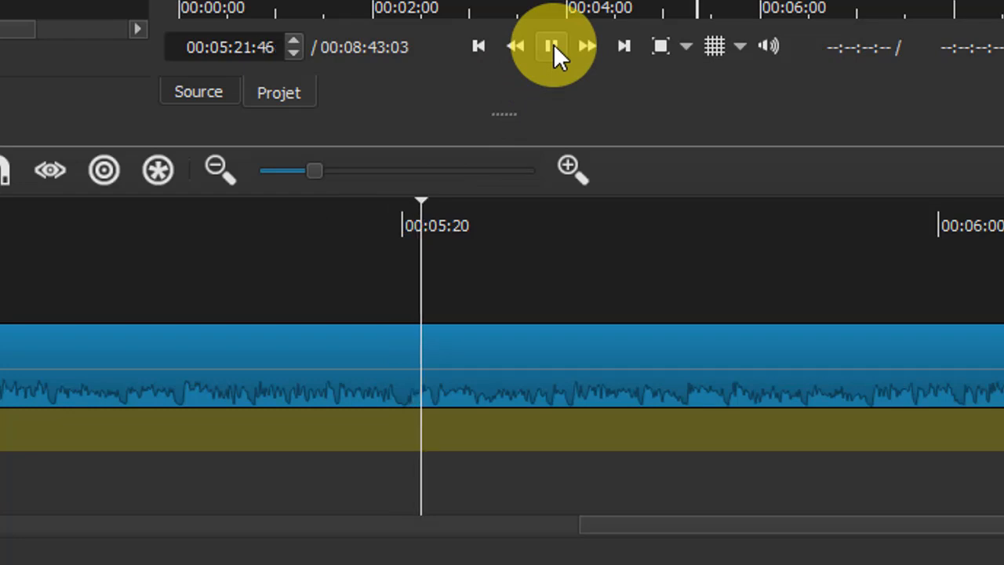
{"action": "left_click", "coordinate": [554, 46]}
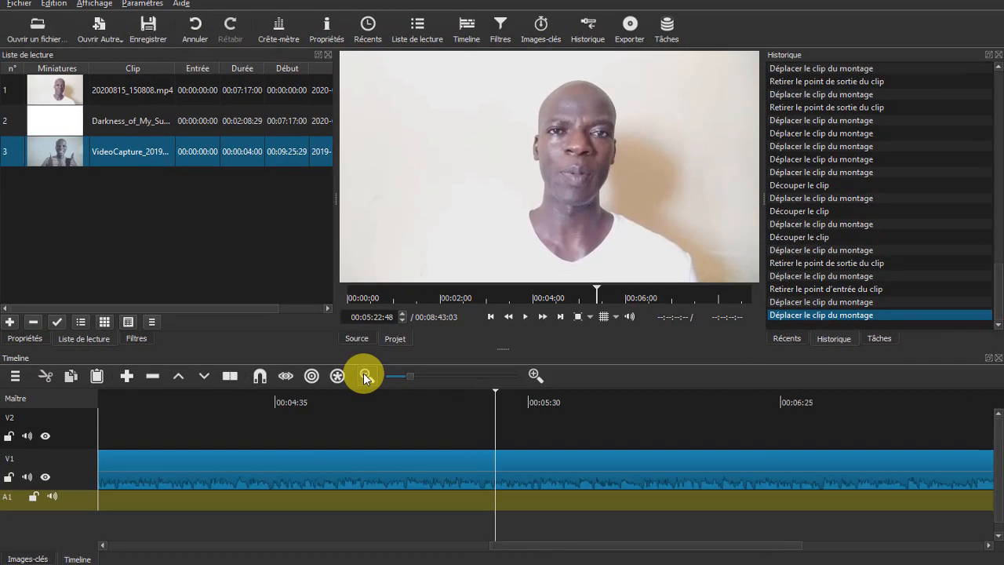
- Reduce the timeline scale to show the whole project and move the first image clip on V2 to start at about 2:00
{"action": "left_click", "coordinate": [118, 31]}
{"action": "left_click", "coordinate": [365, 377]}
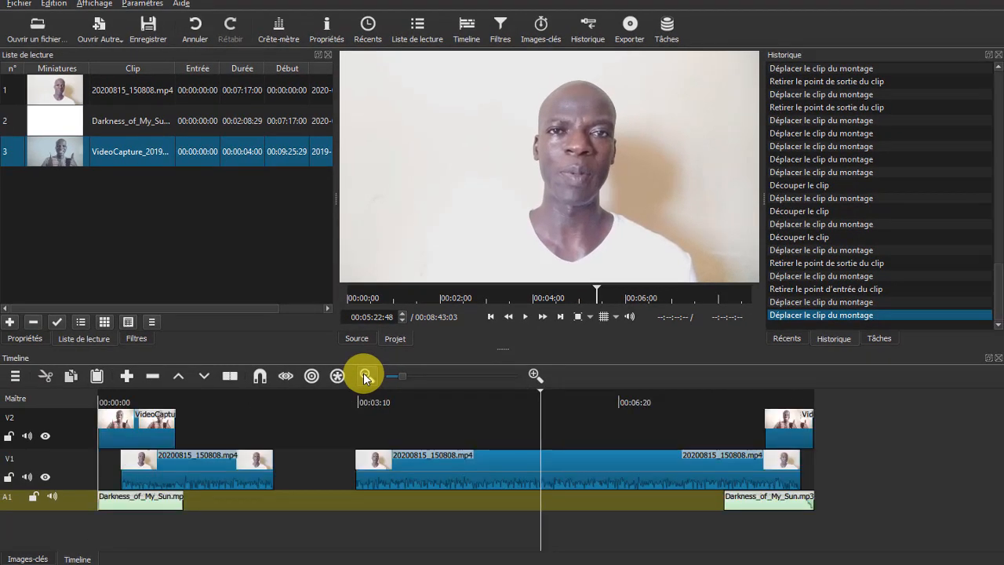
{"action": "left_click", "coordinate": [364, 376]}
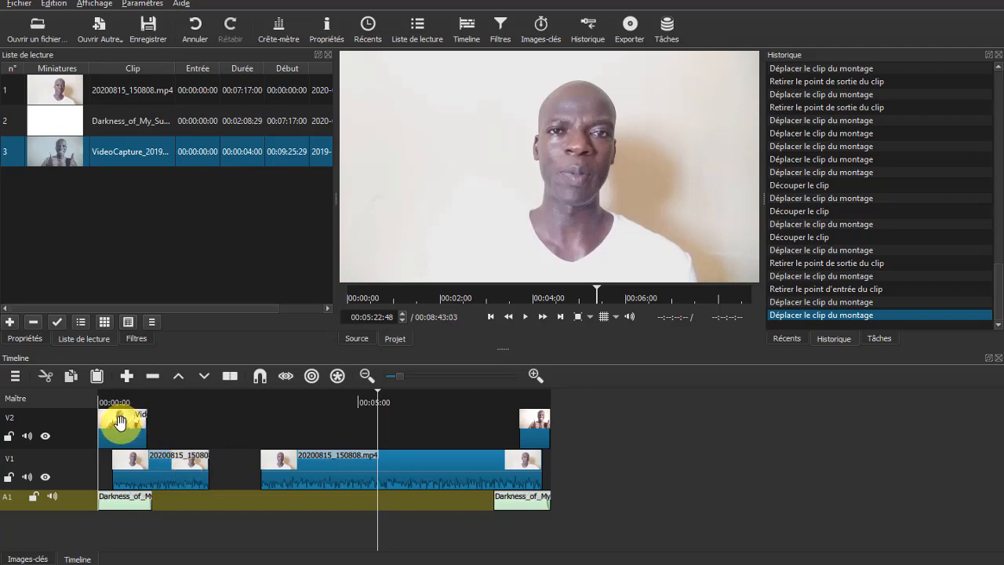
{"action": "left_click_drag", "start_coordinate": [269, 426], "coordinate": [147, 426]}
{"action": "left_click_drag", "start_coordinate": [290, 426], "coordinate": [362, 425]}
- Move the second video clip on V1 to start at about 3:00 and the second music clip on A1 to about 4:44
{"action": "left_click_drag", "start_coordinate": [312, 472], "coordinate": [291, 479]}
{"action": "left_click_drag", "start_coordinate": [518, 502], "coordinate": [322, 497]}
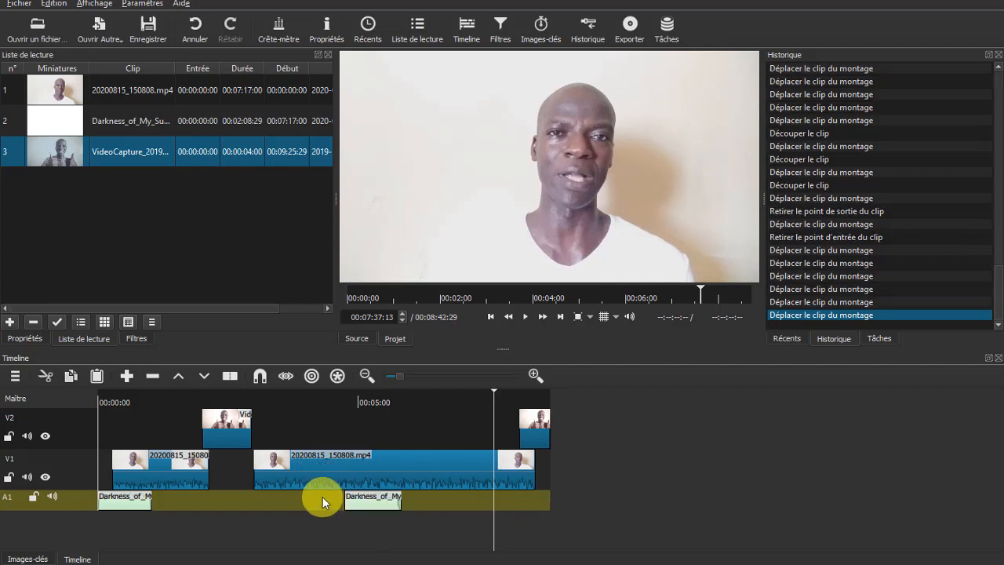